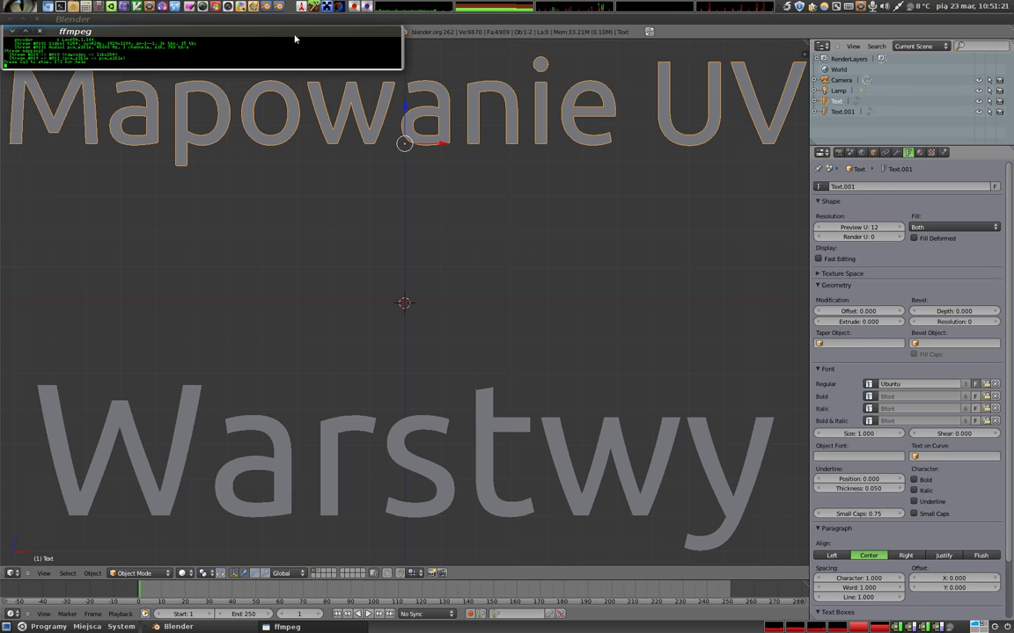
Minimise the terminal window and delete the Mapowanie UV and Warstwy title texts.
left_click(15, 33)
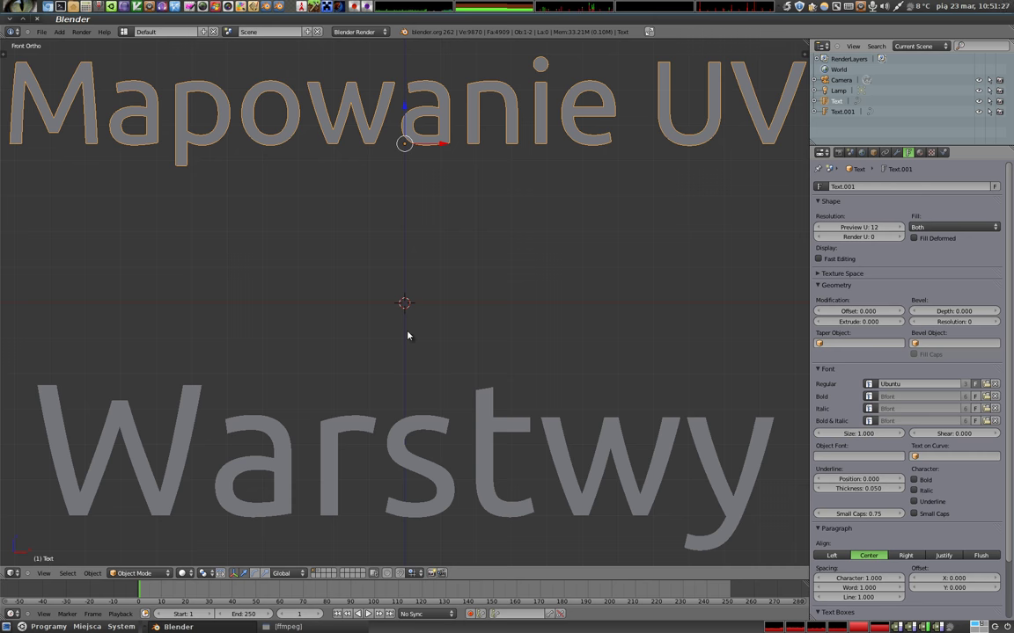
key("x")
left_click(408, 156)
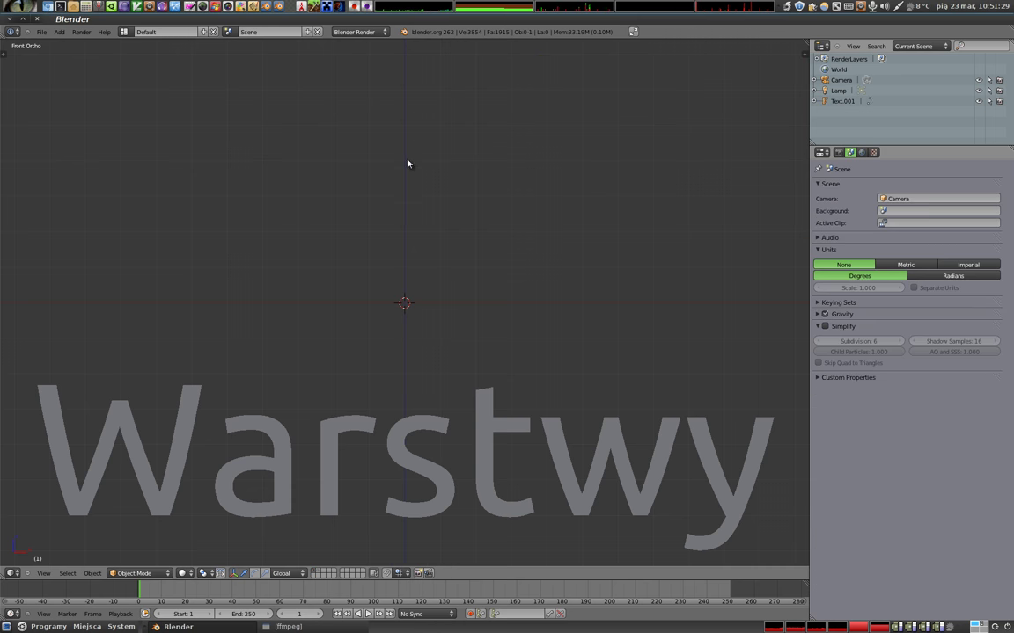
right_click(434, 432)
key("x")
left_click(434, 432)
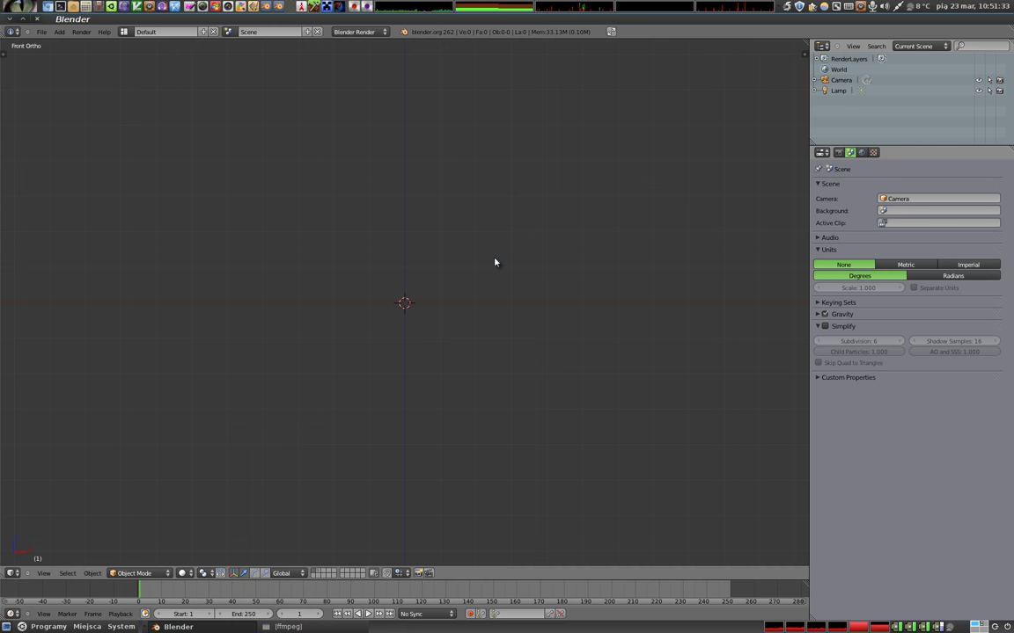
key("shift+a")
left_click(374, 322)
middle_click_drag(418, 302, 360, 362)
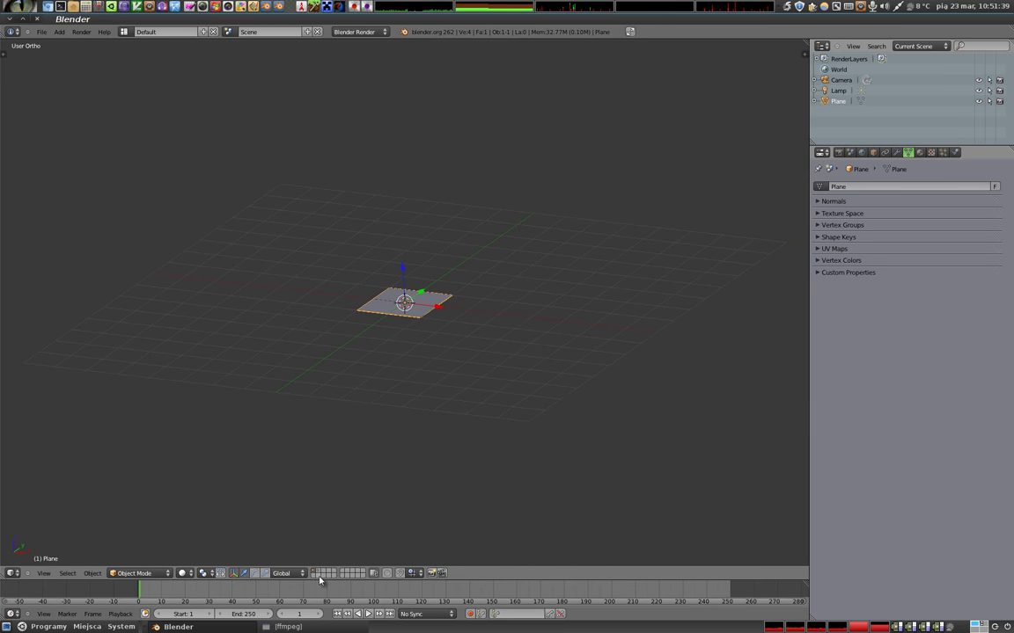
key("Delete")
key("shift+a")
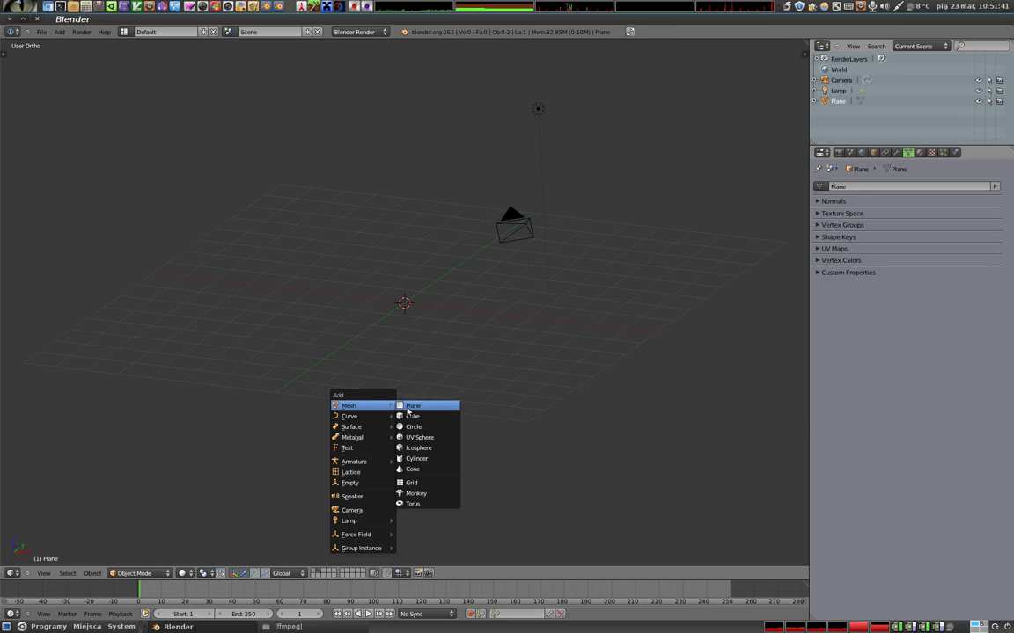
mouse_move(361, 405)
left_click(416, 419)
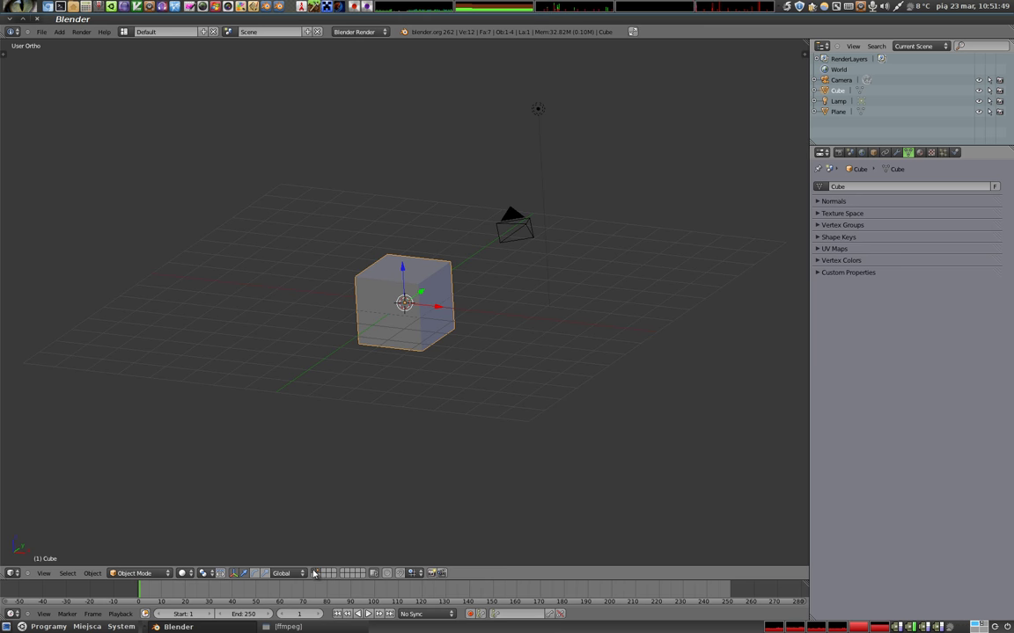
middle_click_drag(372, 322, 414, 328)
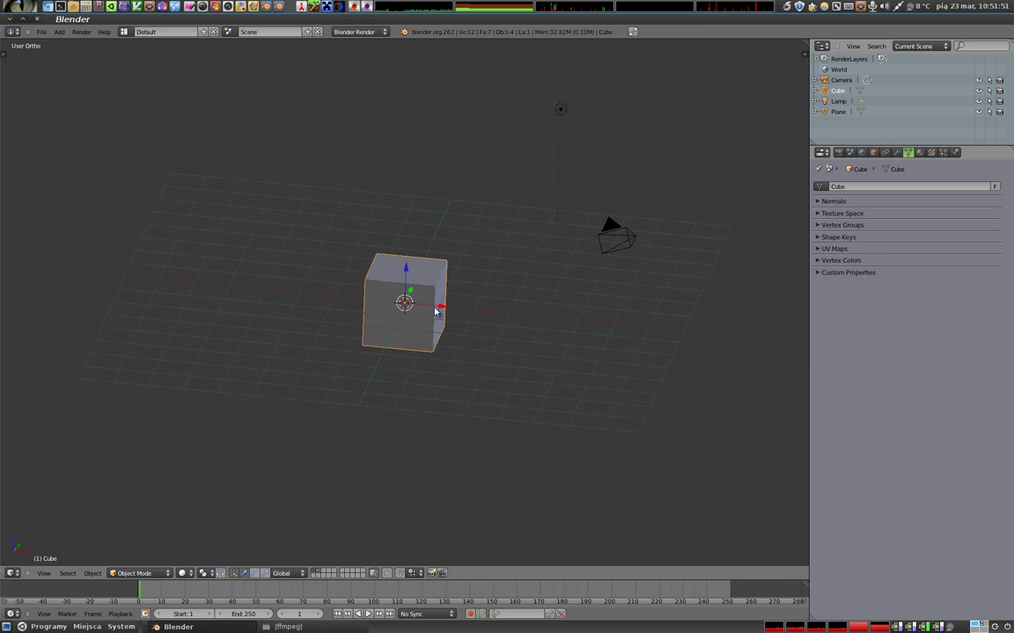
key("g")
key("x")
left_click(346, 308)
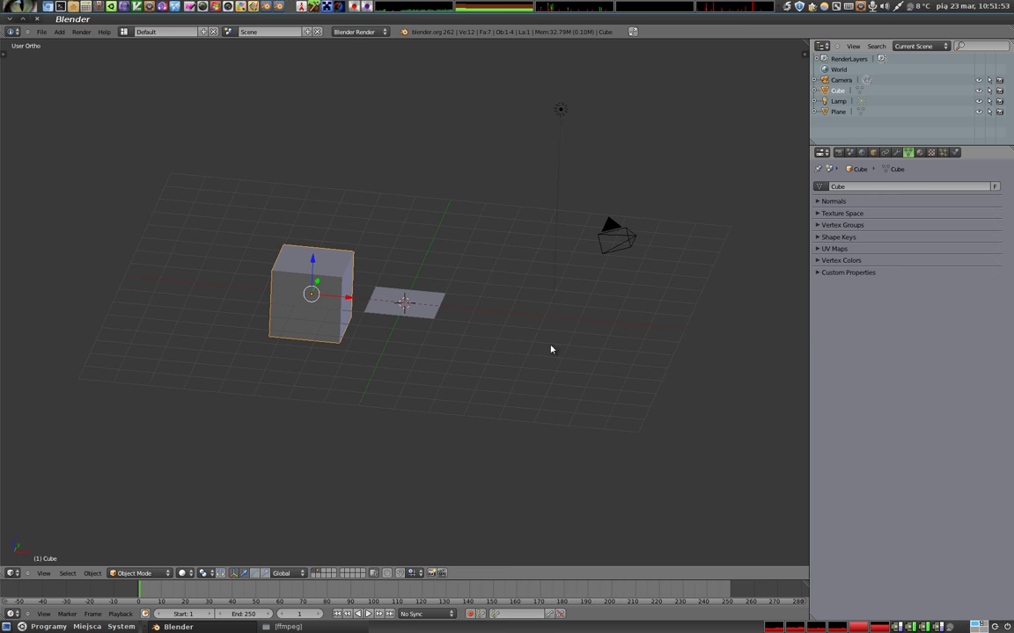
key("x")
left_click(337, 318)
right_click(380, 308)
key("x")
left_click(413, 313)
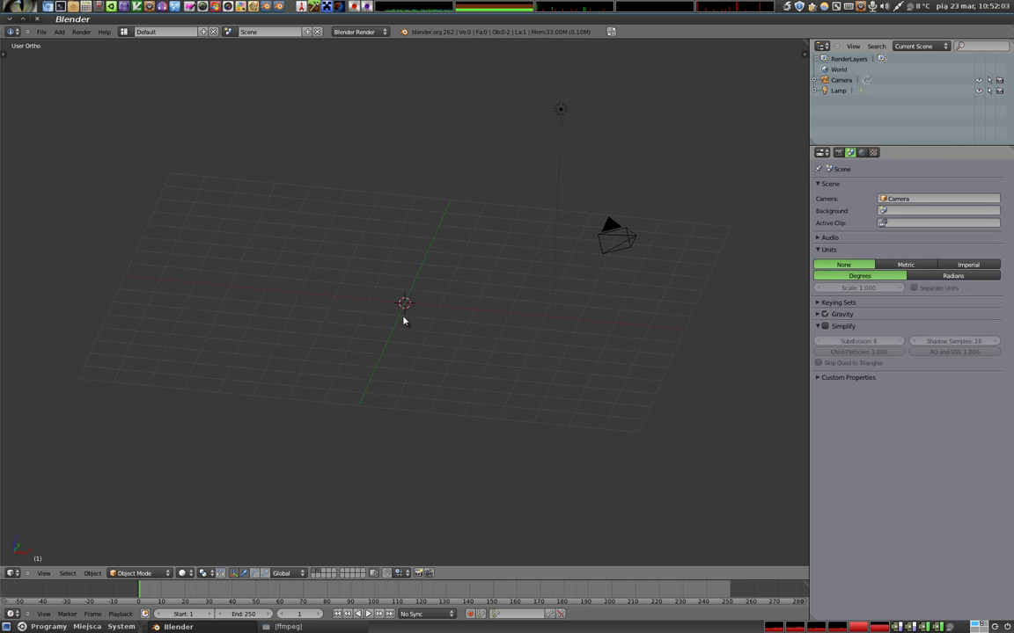
key("shift+a")
Add a cube at the origin and expand its UV Maps panel.
left_click(441, 329)
mouse_move(441, 331)
middle_mouse_down()
mouse_move(330, 357)
mouse_move(389, 314)
mouse_move(358, 328)
mouse_move(409, 401)
mouse_move(412, 334)
mouse_move(430, 333)
middle_mouse_up()
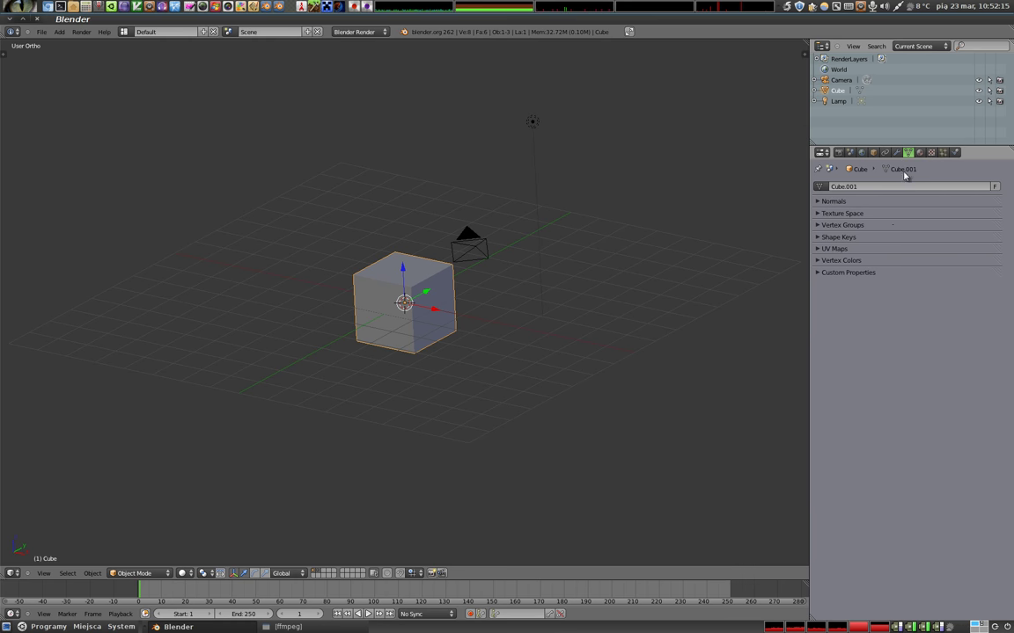
left_click(847, 250)
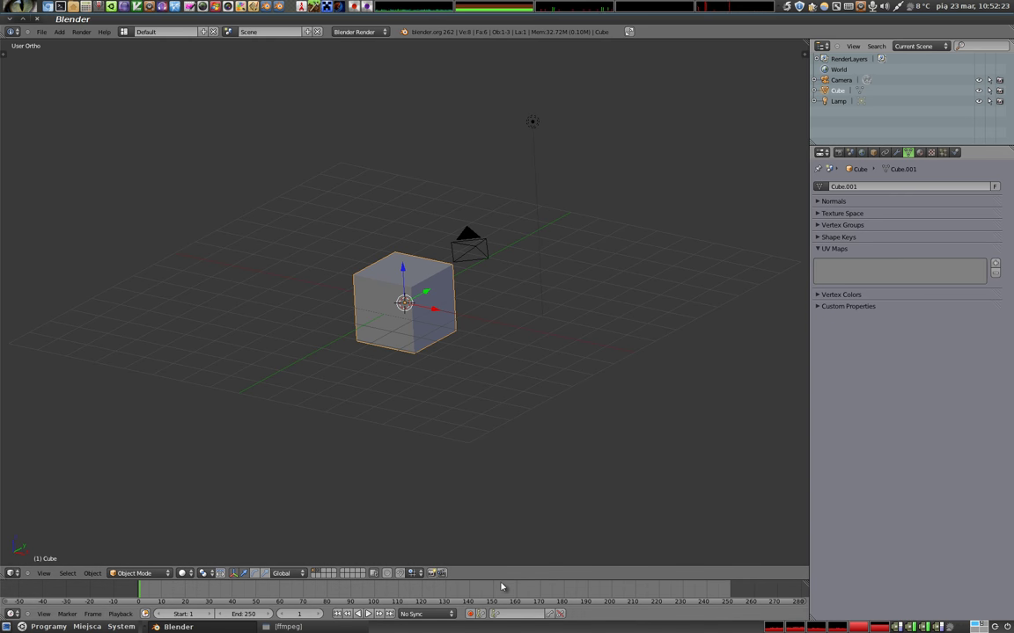
Turn the enlarged lower area into a UV/Image Editor and enter Edit Mode on the cube.
left_click_drag(501, 569, 515, 316)
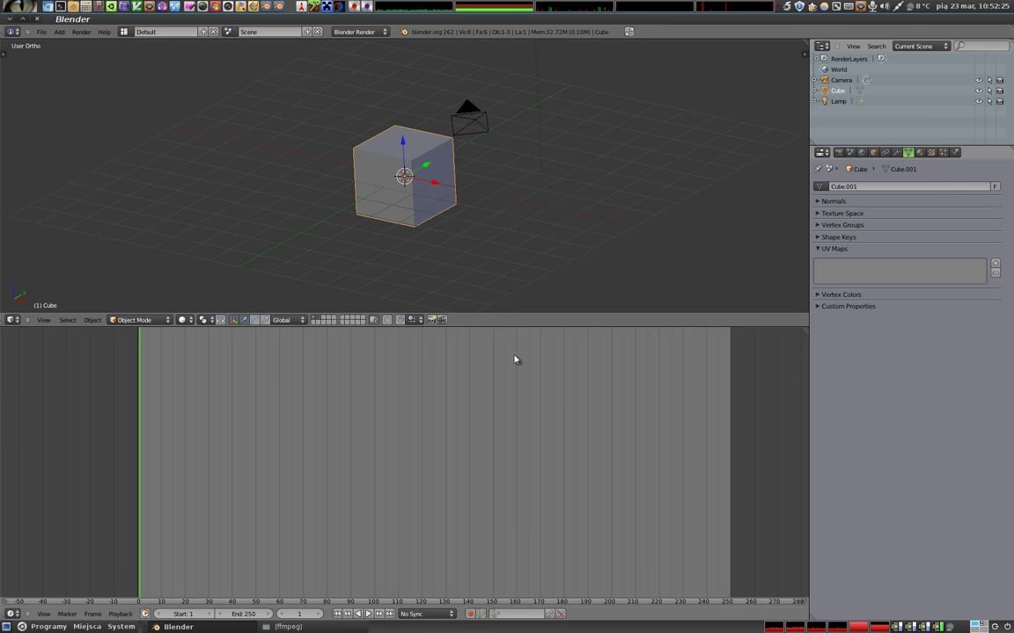
key("shift+F10")
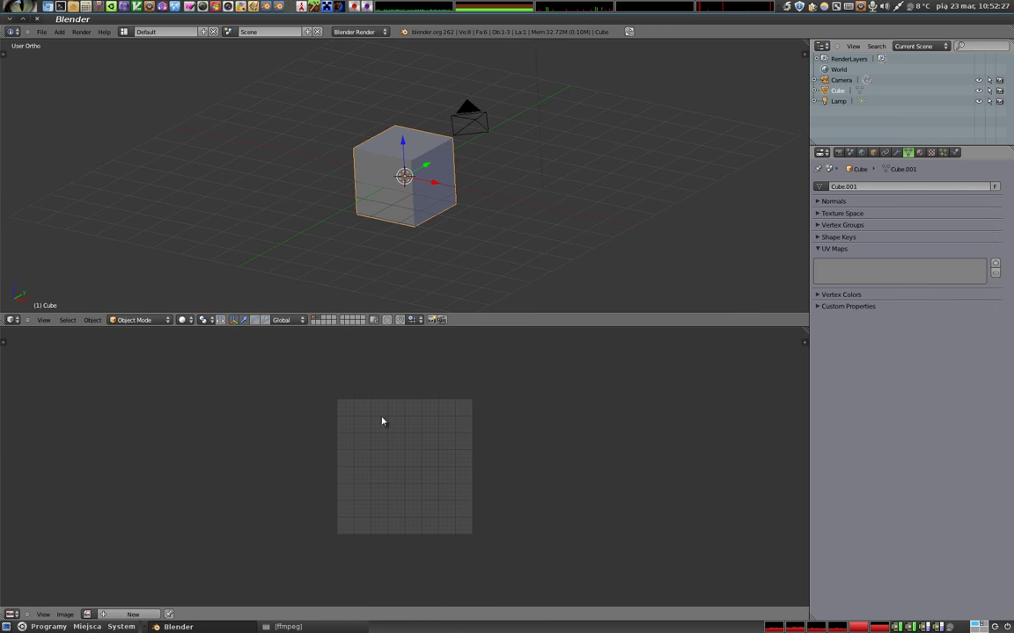
scroll(429, 473, "up", 2)
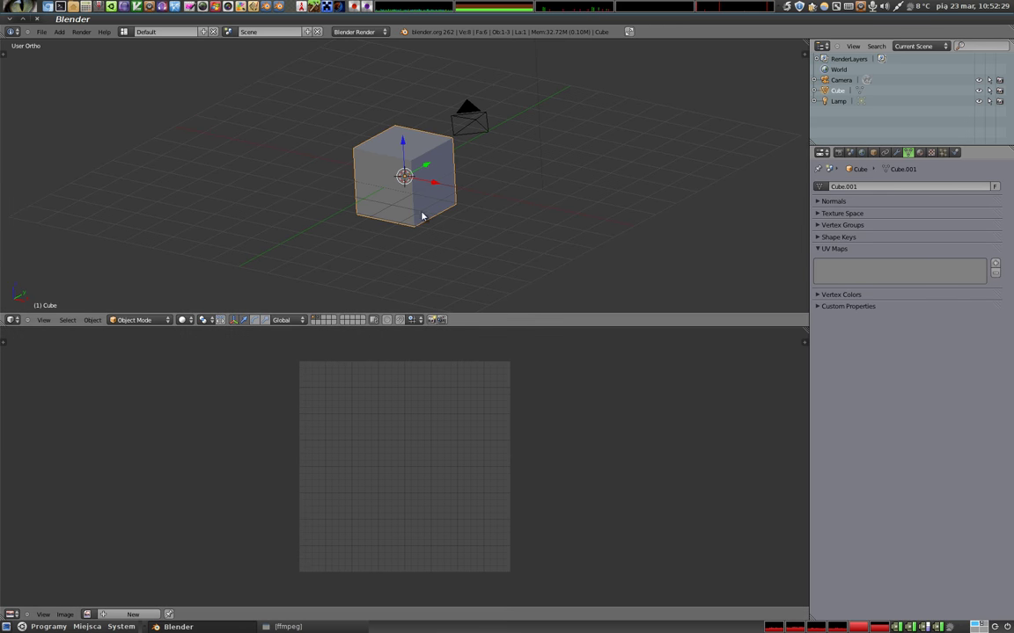
key("Tab")
key("u")
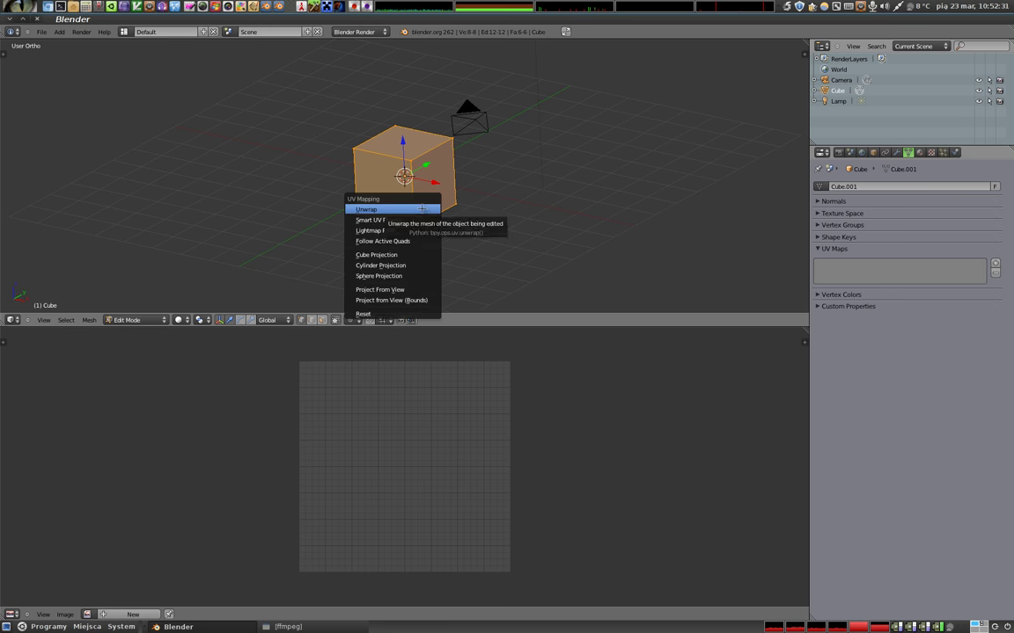
left_click(421, 208)
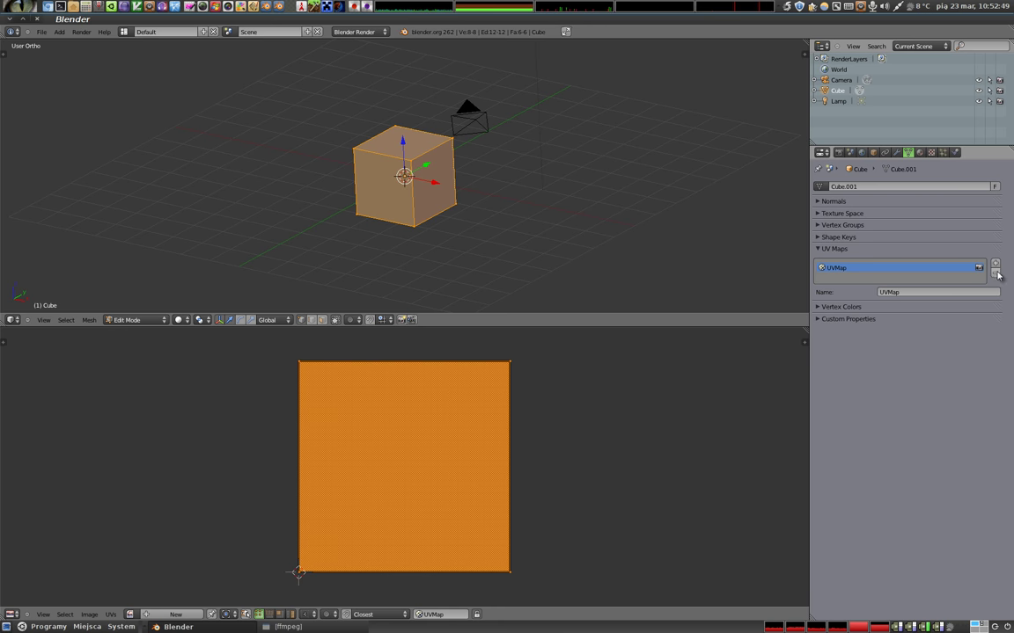
left_click(996, 272)
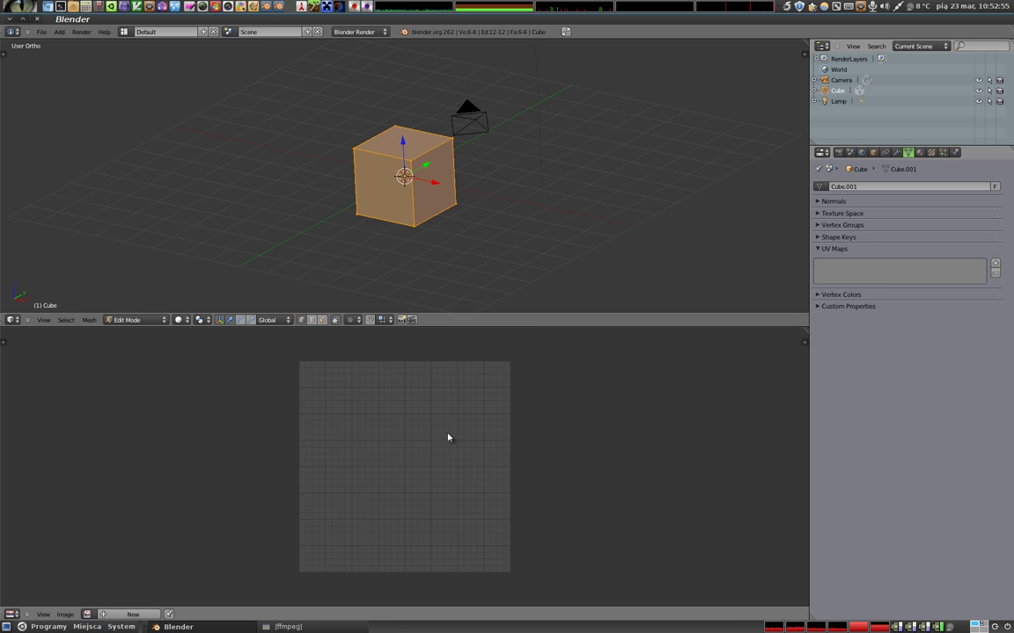
key("u")
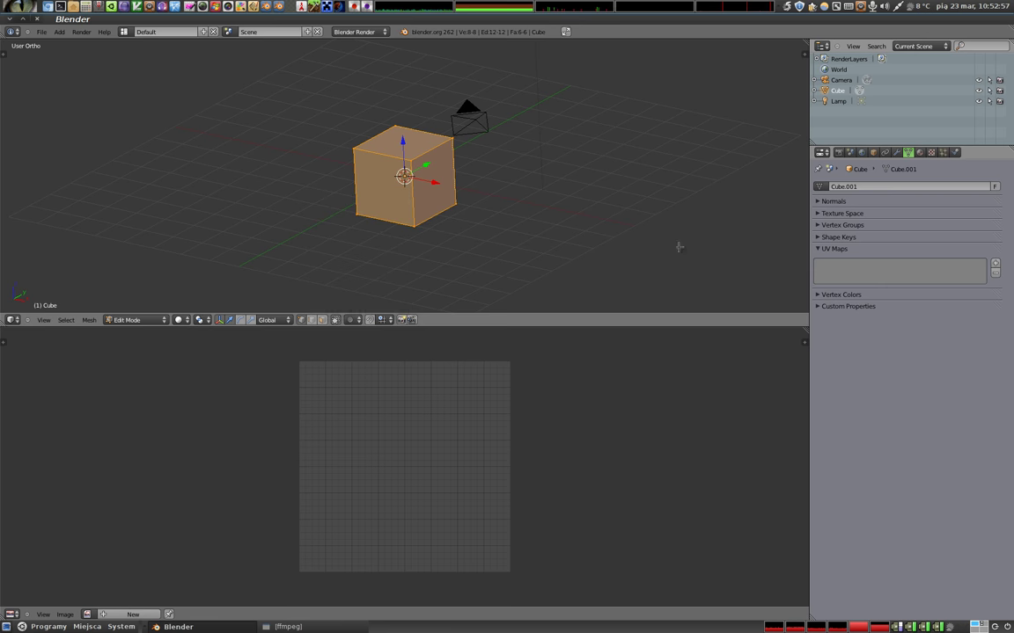
Add four UV maps (UVMap to UVMap.003) to the cube and select UVMap.
left_click(995, 264)
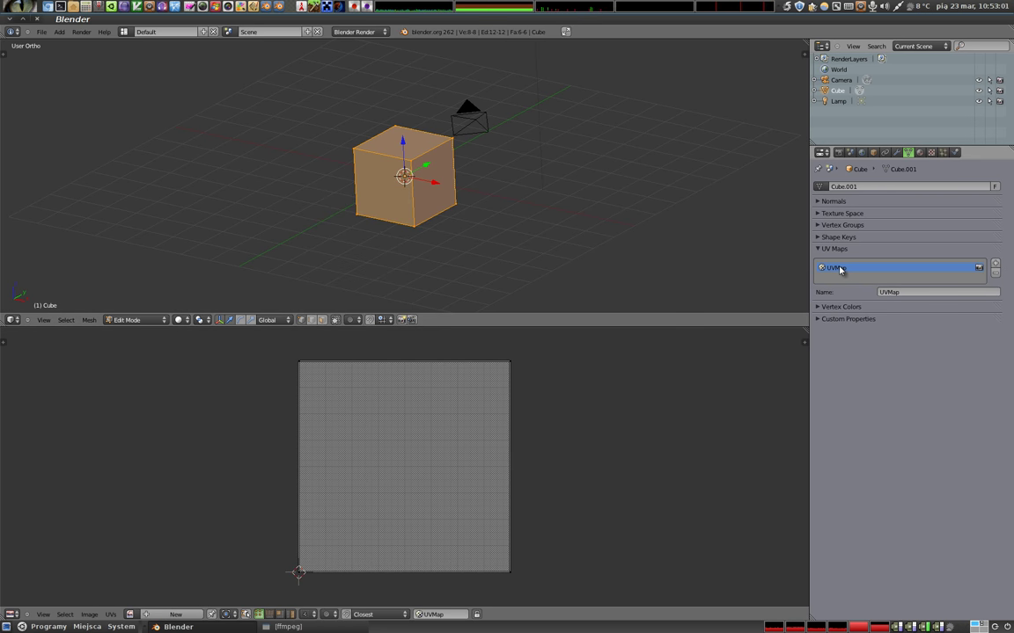
key("u")
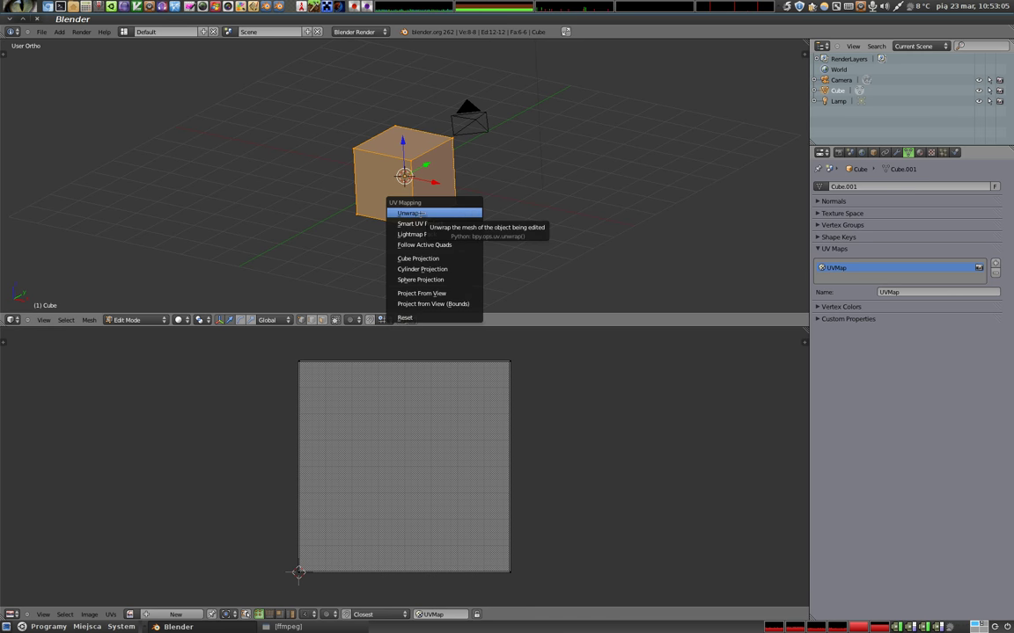
left_click(430, 214)
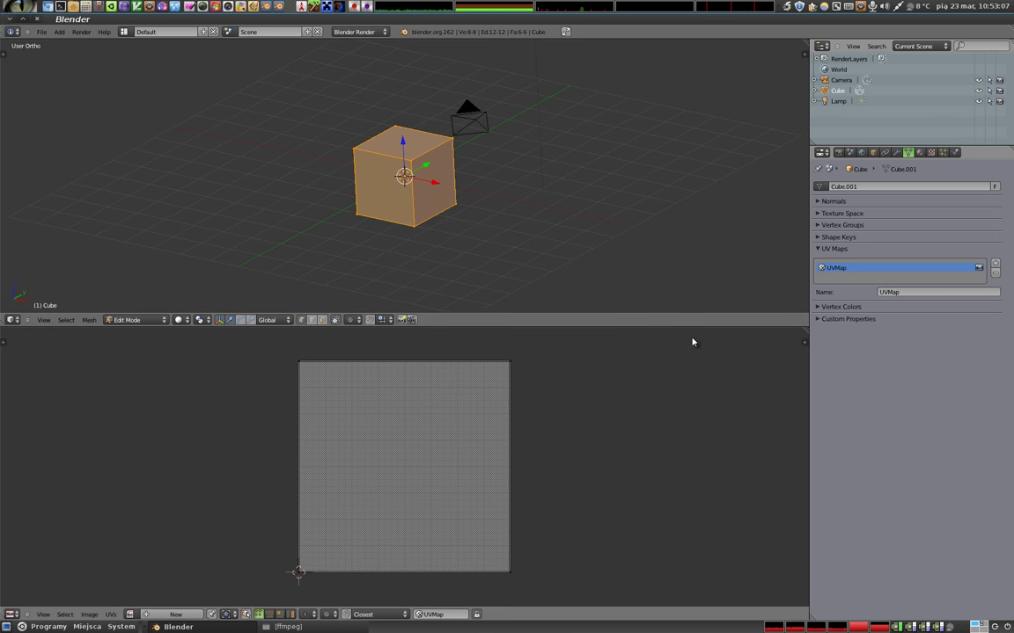
left_click(995, 263)
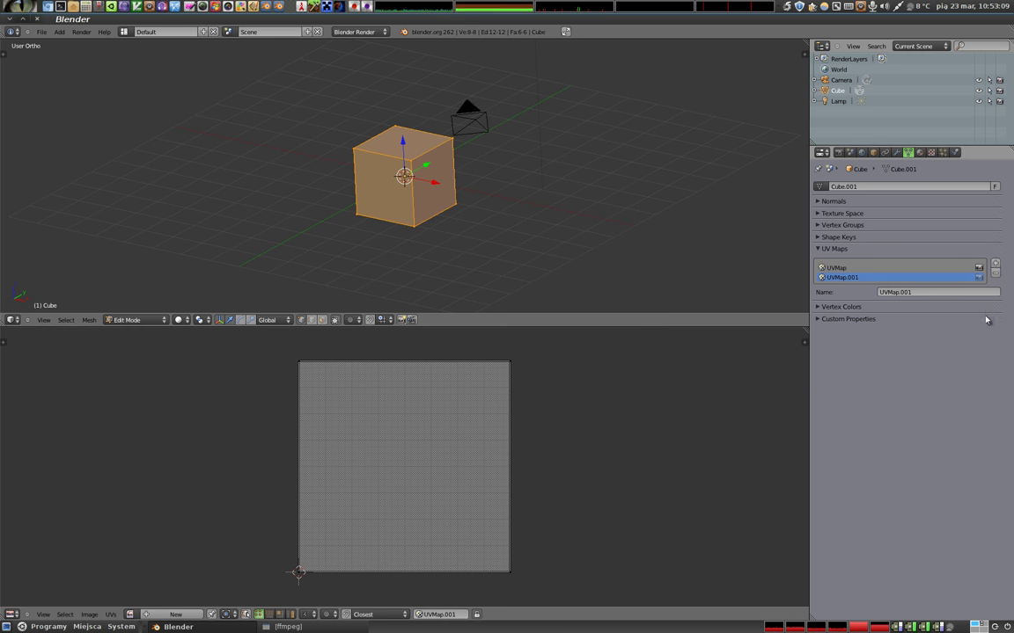
left_click(995, 263)
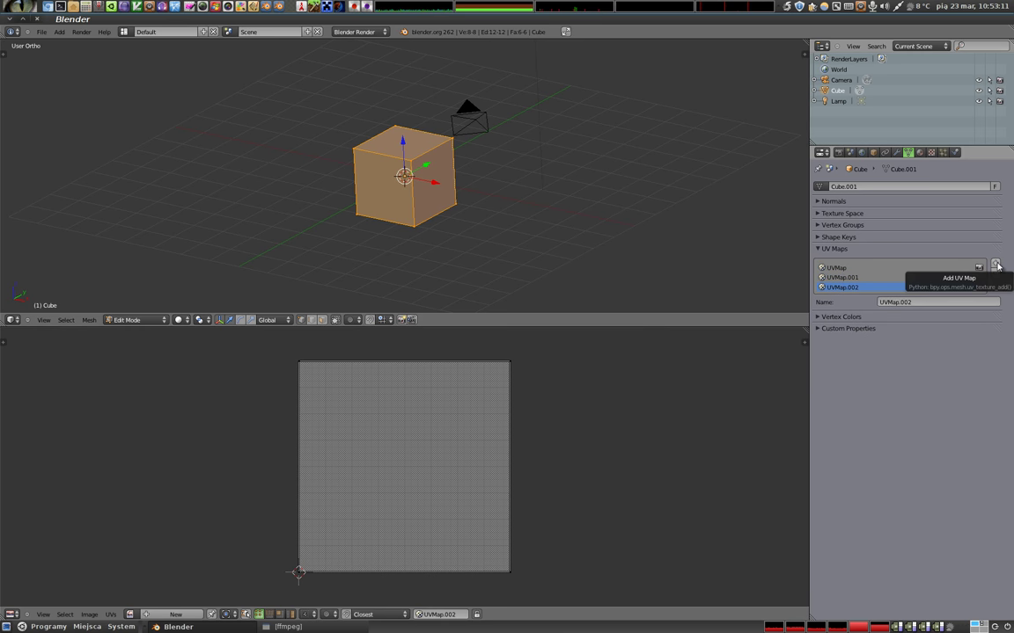
left_click(995, 263)
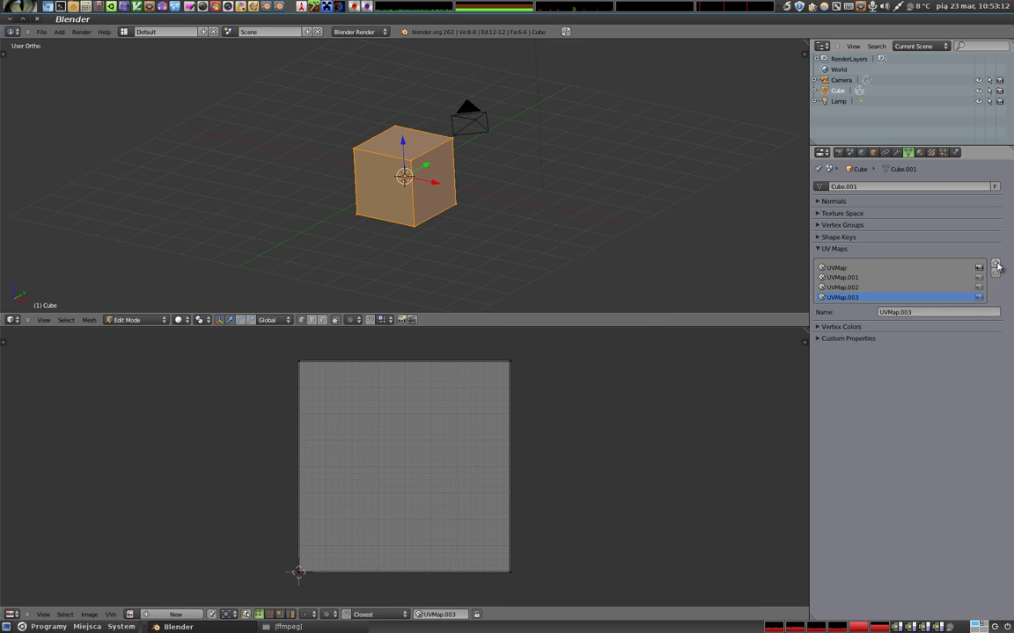
left_click(836, 268)
Rename the first three UV maps to pierwsza, druga and trzecia.
left_click(900, 312)
type("p")
type("za")
key("Return")
left_click(844, 278)
left_click(923, 312)
type("druga")
key("Return")
left_click(906, 288)
left_click(905, 312)
type("ia")
key("Return")
Remove UVMap.003 and make druga the active, render-enabled UV map.
left_click(904, 298)
left_click(995, 273)
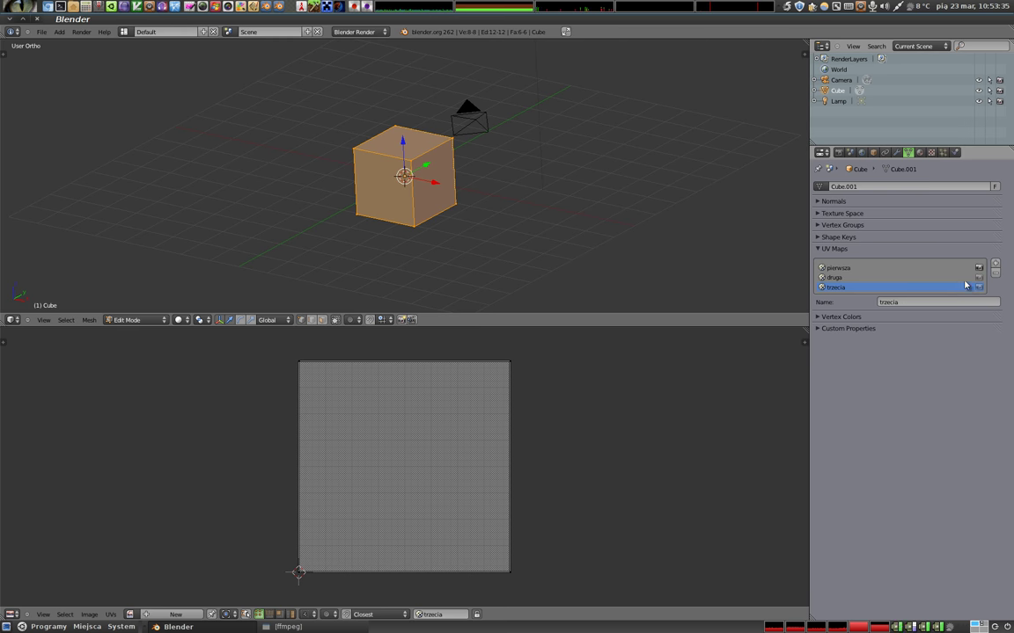
left_click(978, 278)
left_click(980, 279)
left_click(849, 267)
left_click(841, 278)
Scale all of druga's UVs down to about half size.
key("a")
key("s")
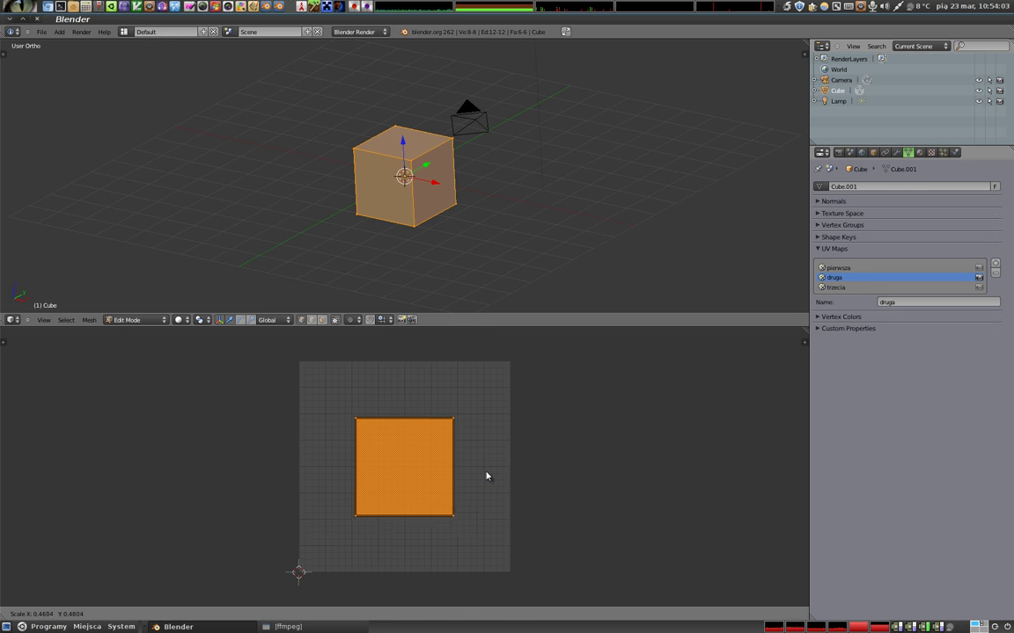
left_click(486, 475)
Smart UV Project the cube's faces onto the trzecia UV map.
left_click(836, 288)
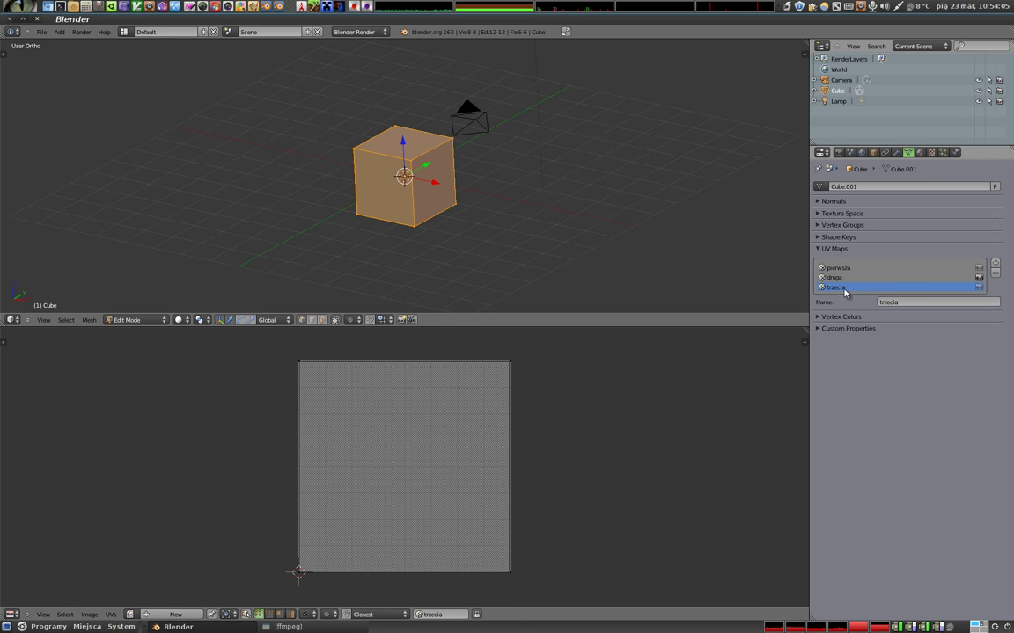
key("u")
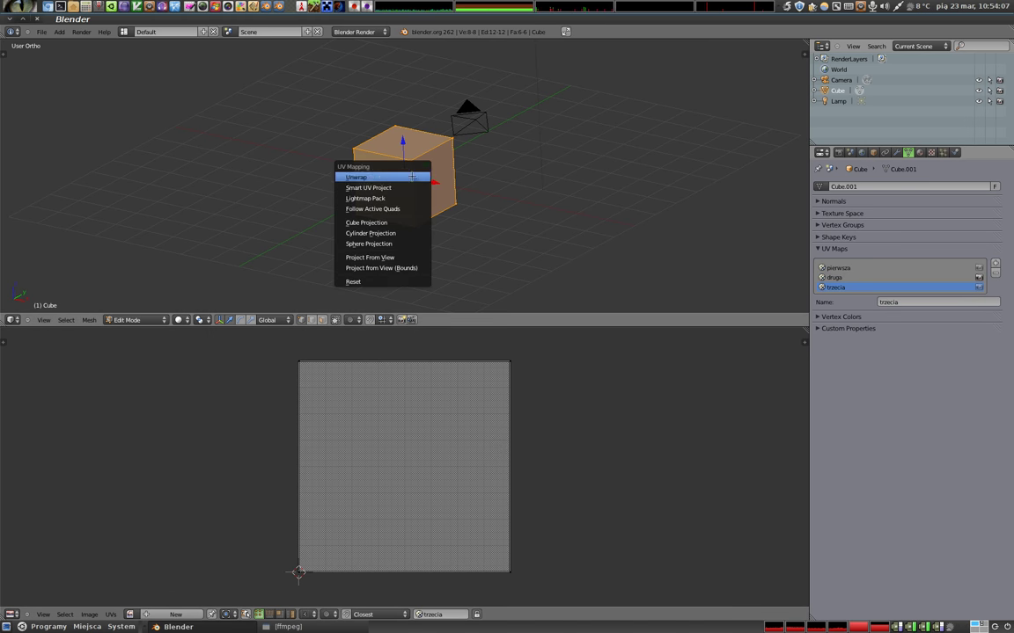
left_click(365, 180)
left_click(401, 240)
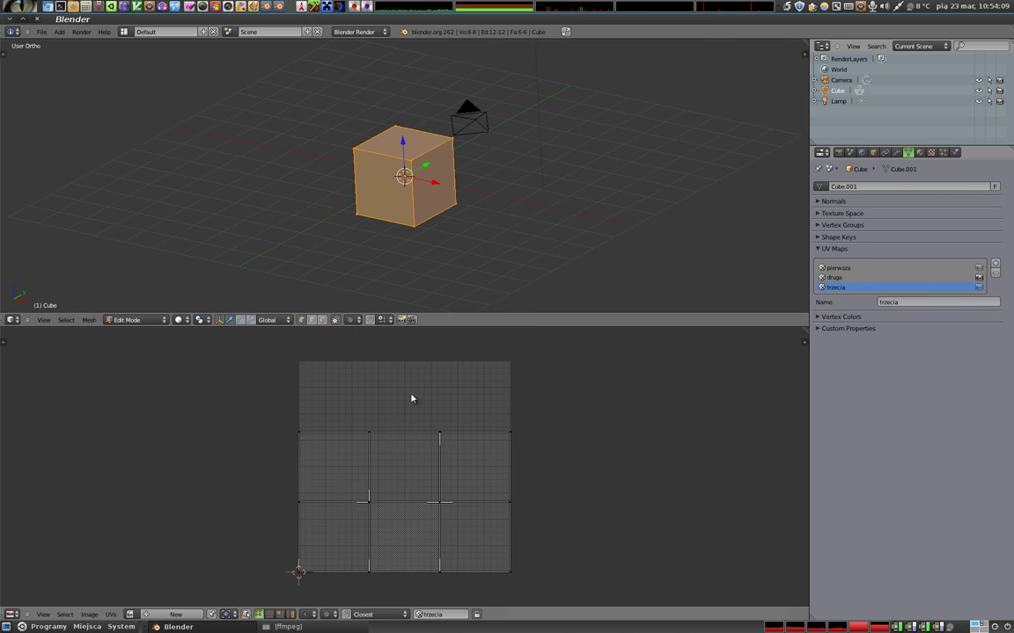
Compare the pierwsza, druga and trzecia layouts, ending on trzecia.
left_click(840, 268)
left_click(842, 279)
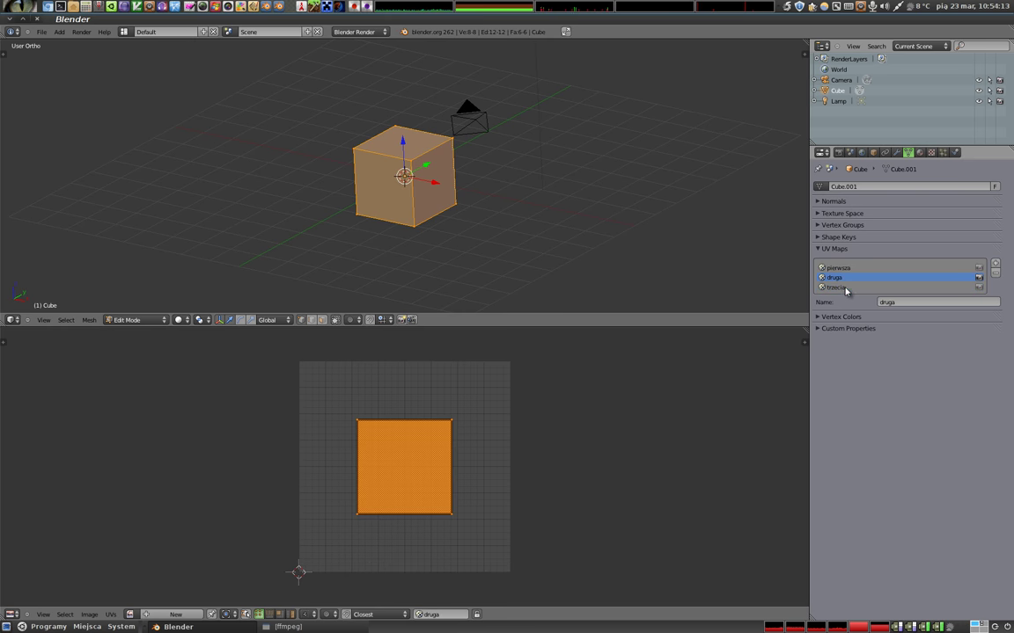
left_click(844, 287)
left_click(845, 277)
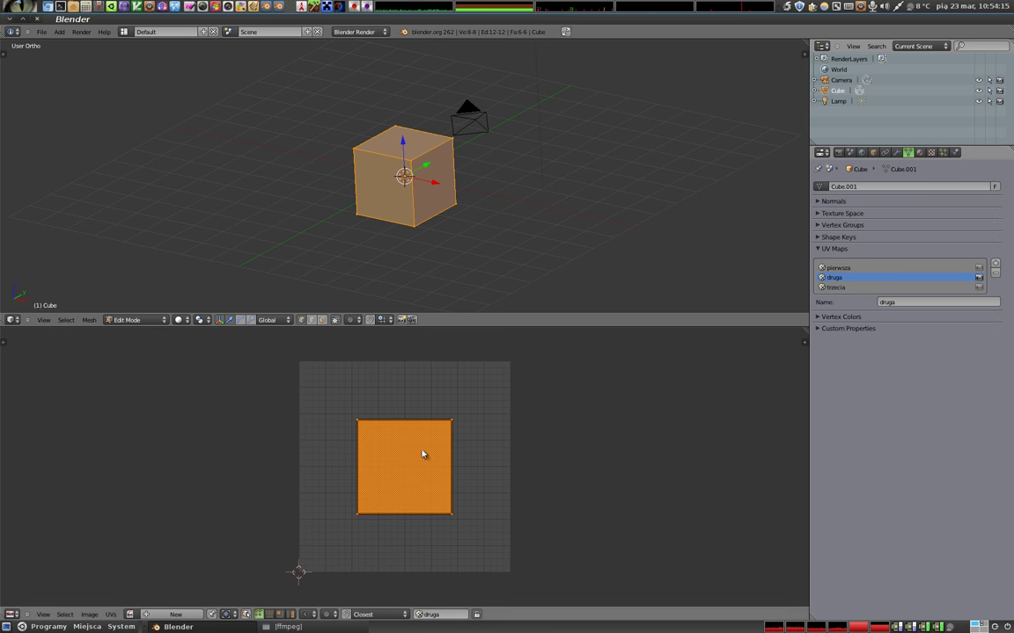
left_click(841, 267)
left_click(843, 278)
left_click(851, 288)
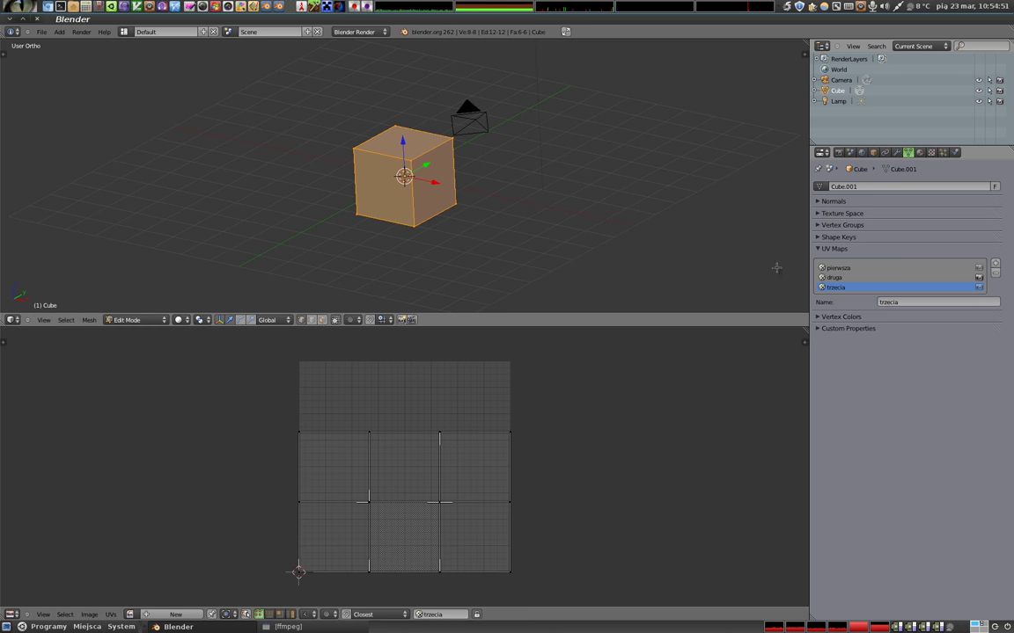
Delete the cube in Object Mode.
key("Tab")
key("x")
left_click(407, 185)
Add a Monkey mesh rotated 90° about the X axis.
key("shift+a")
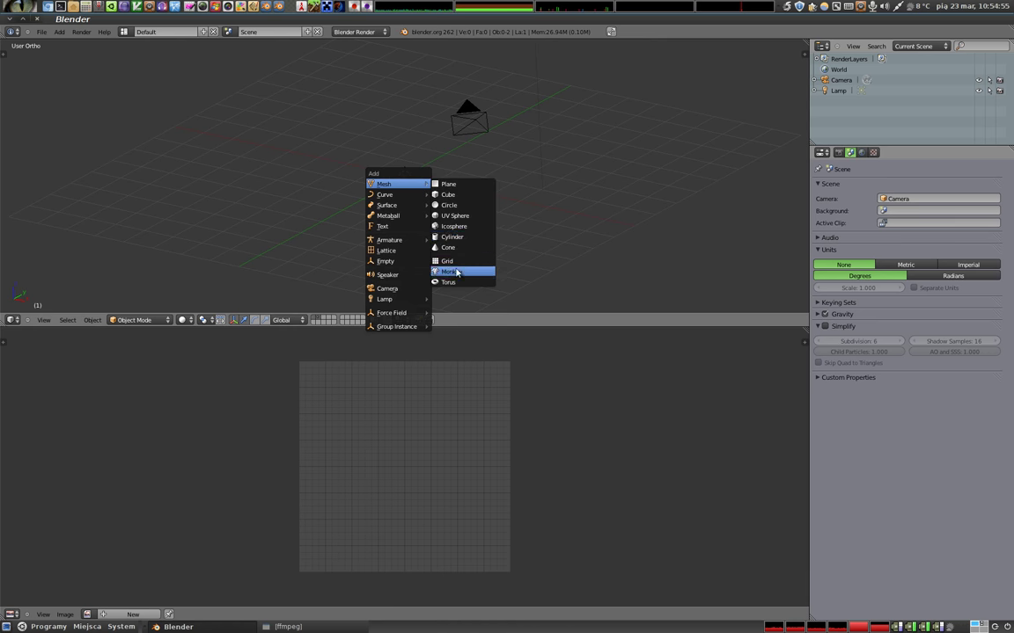
left_click(451, 272)
key("r")
key("x")
key("9")
key("0")
key("Return")
Enter Edit Mode on the Monkey, view it from the front, and select all.
key("Tab")
key("KP_1")
key("a")
key("a")
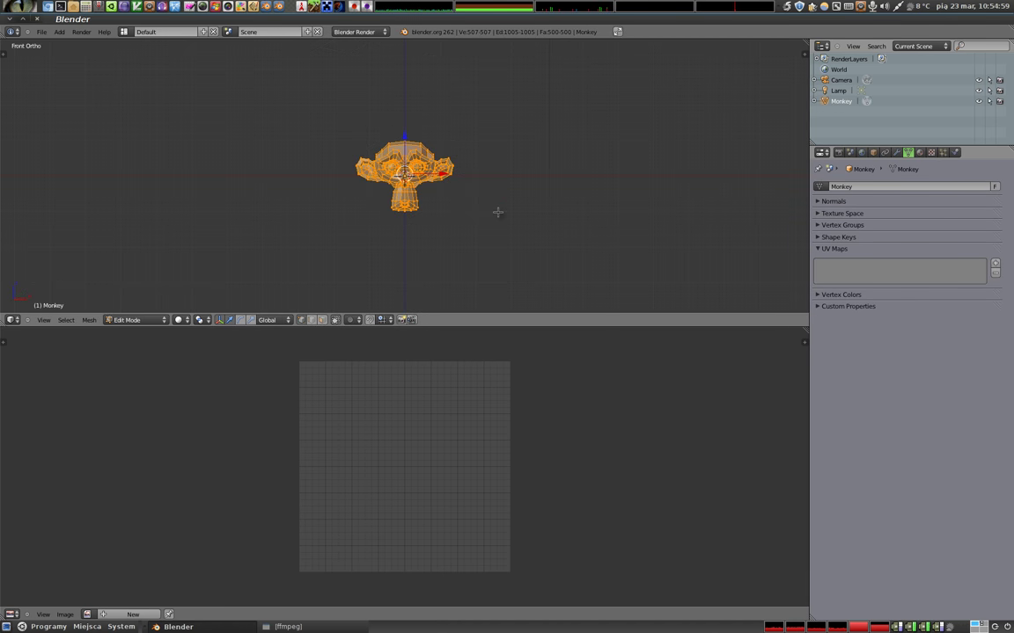
Unwrap the Monkey, then re-project its UVs with Smart UV Project.
key("u")
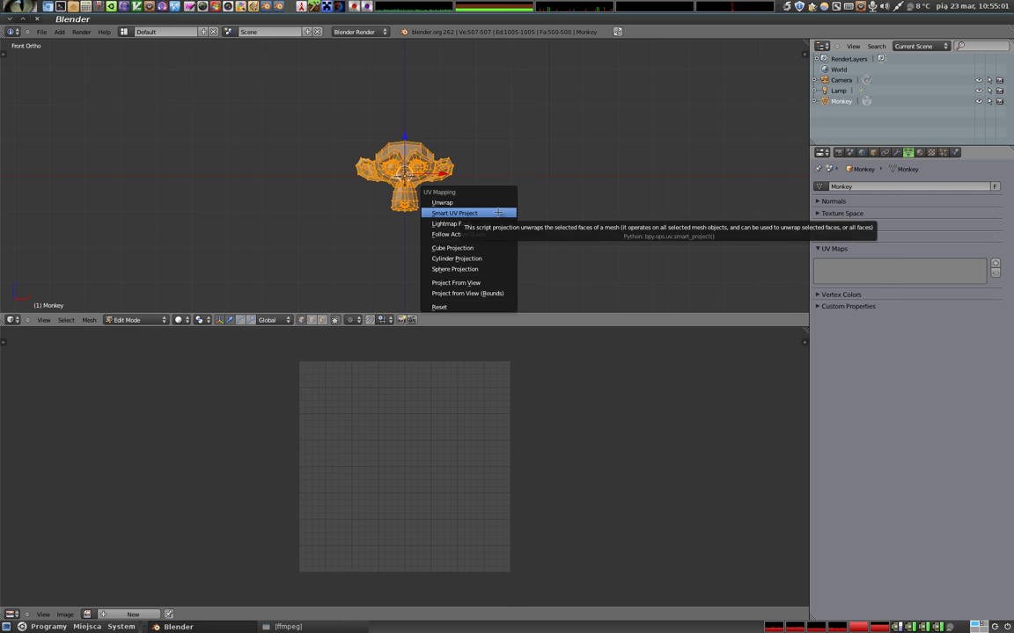
left_click(497, 211)
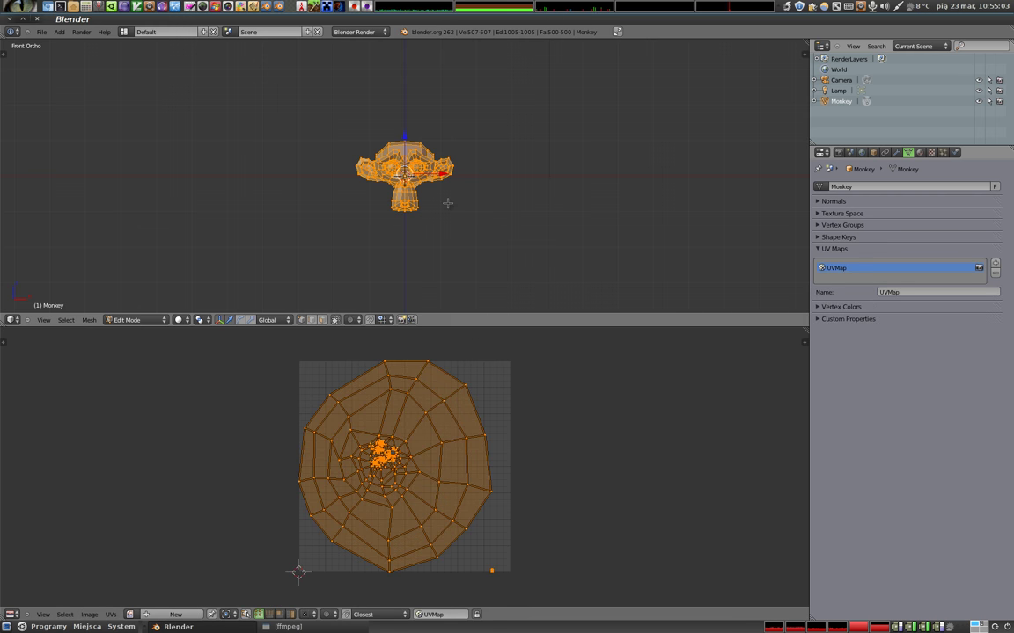
key("u")
left_click(414, 215)
key("u")
key("u")
left_click(403, 173)
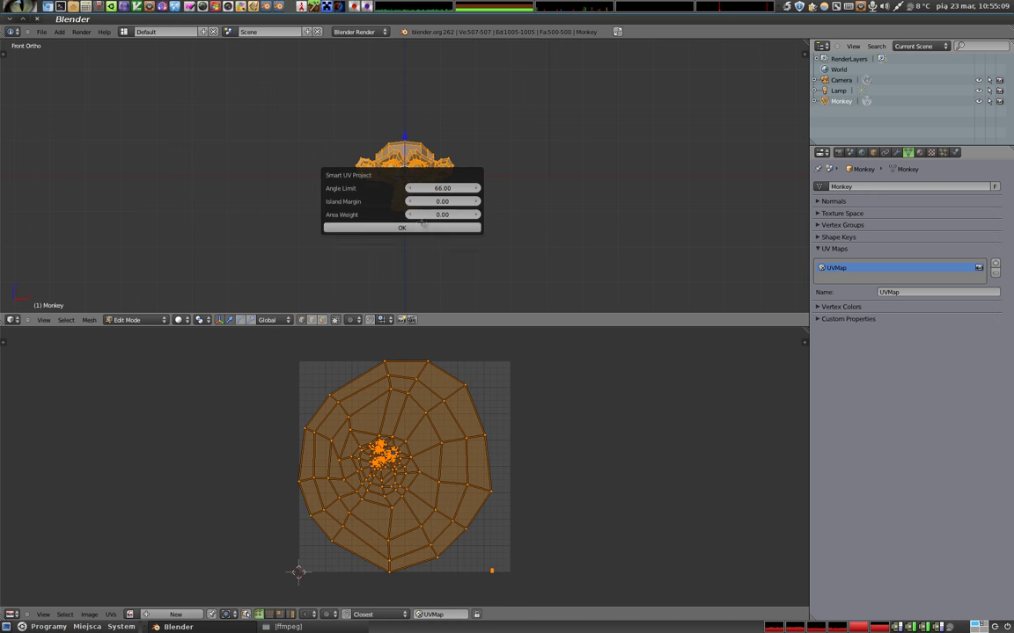
left_click(382, 226)
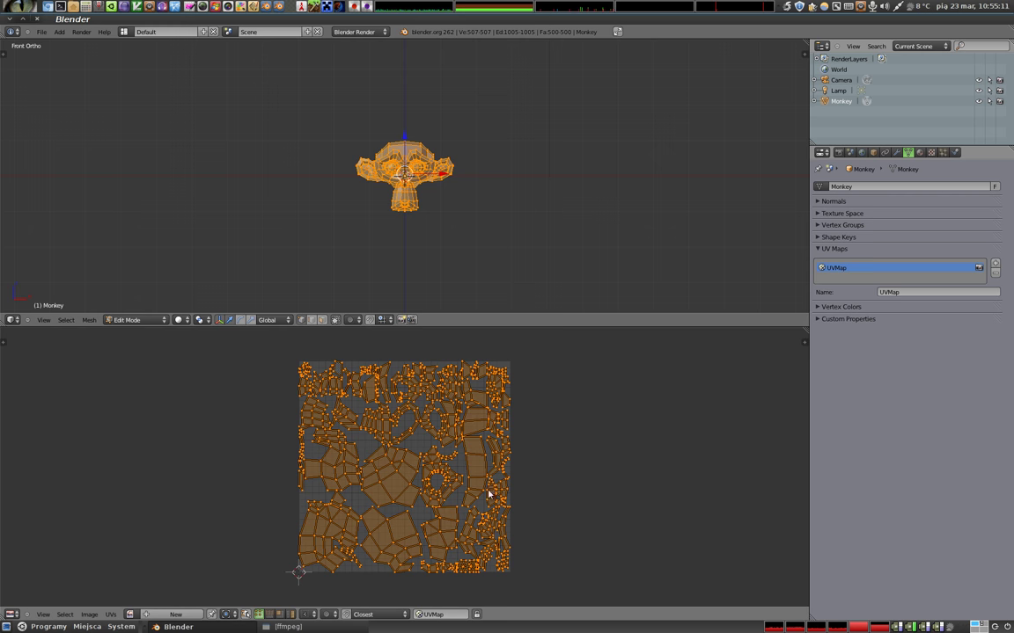
Rename UVMap to główna and add a second UV map named przód.
left_click(911, 292)
key("BackSpace")
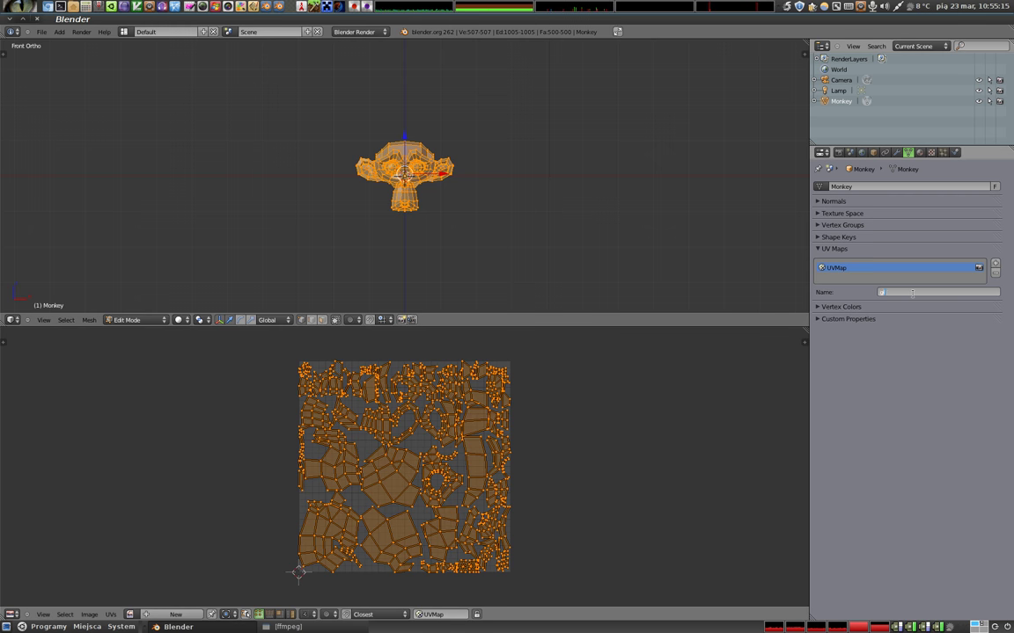
type("główna")
key("Return")
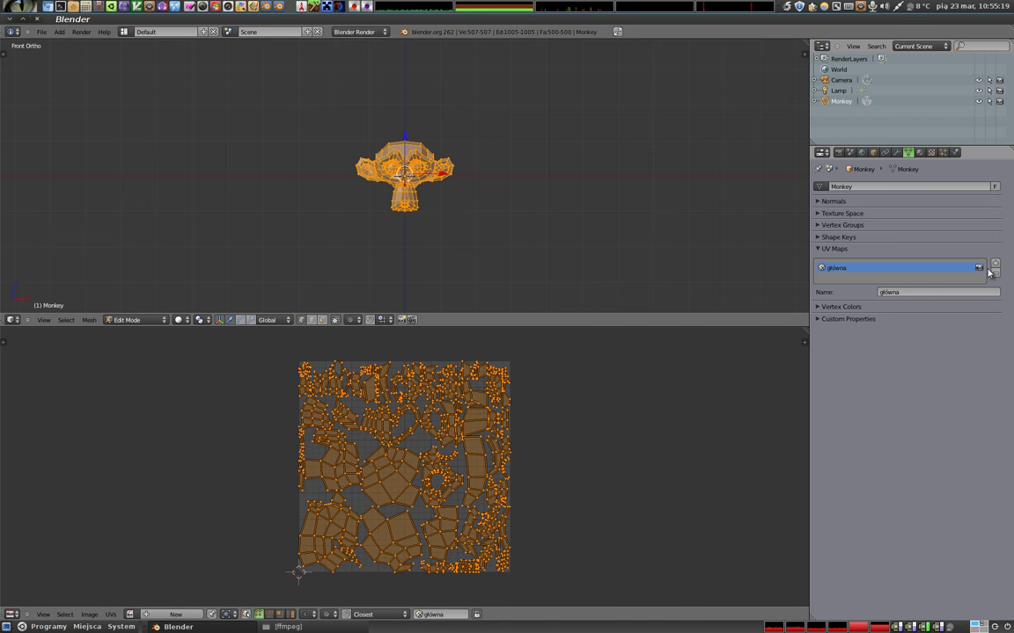
left_click(995, 263)
left_click(916, 291)
type("m")
key("Return")
Add two more UV maps named bok and góra.
left_click(995, 263)
left_click(964, 301)
type("bok")
key("Return")
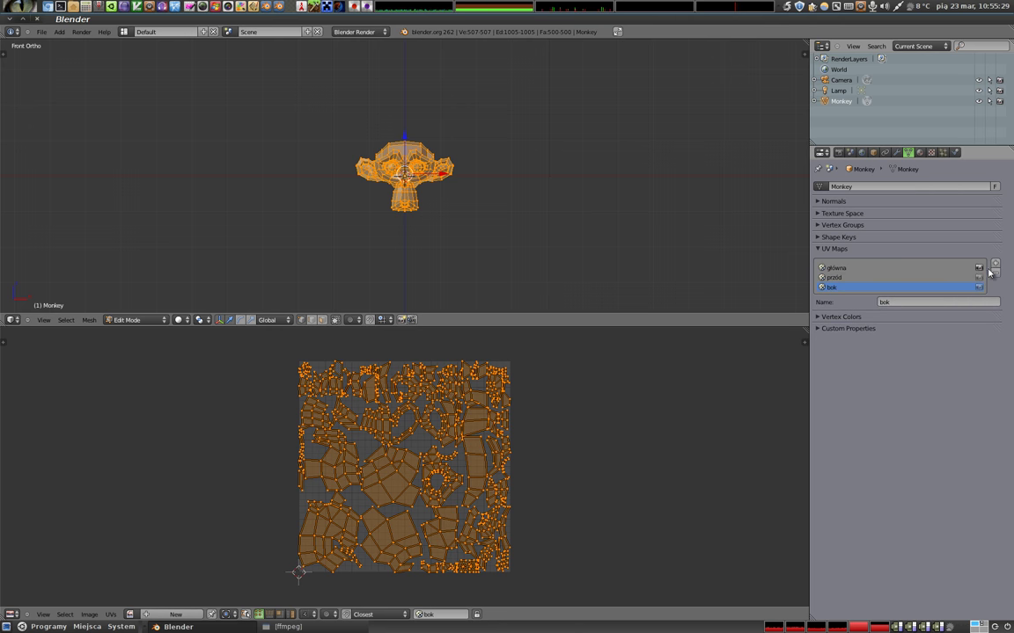
left_click(995, 263)
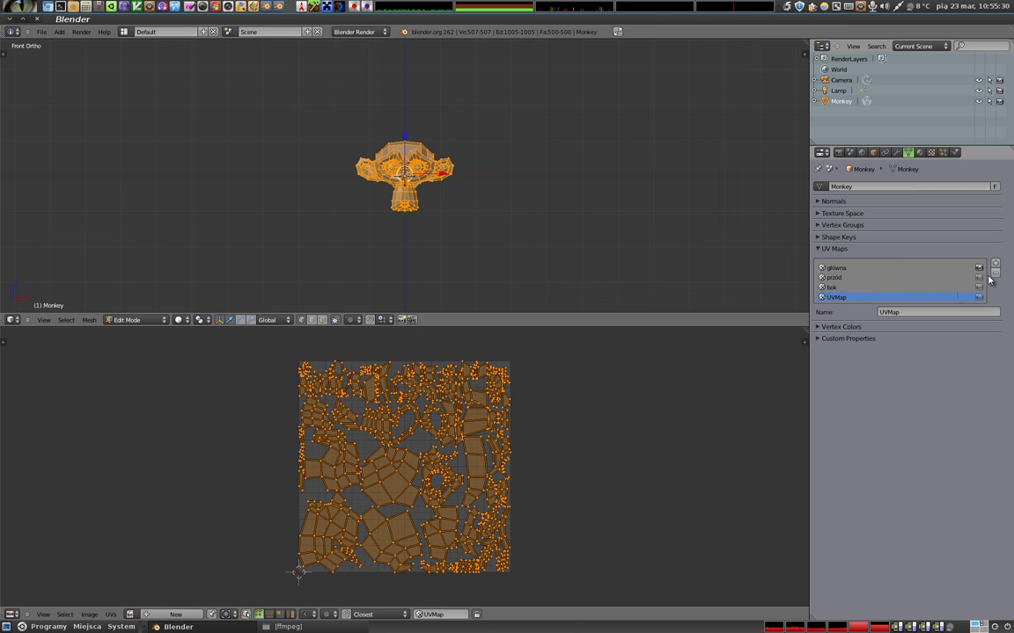
left_click(939, 311)
type("a")
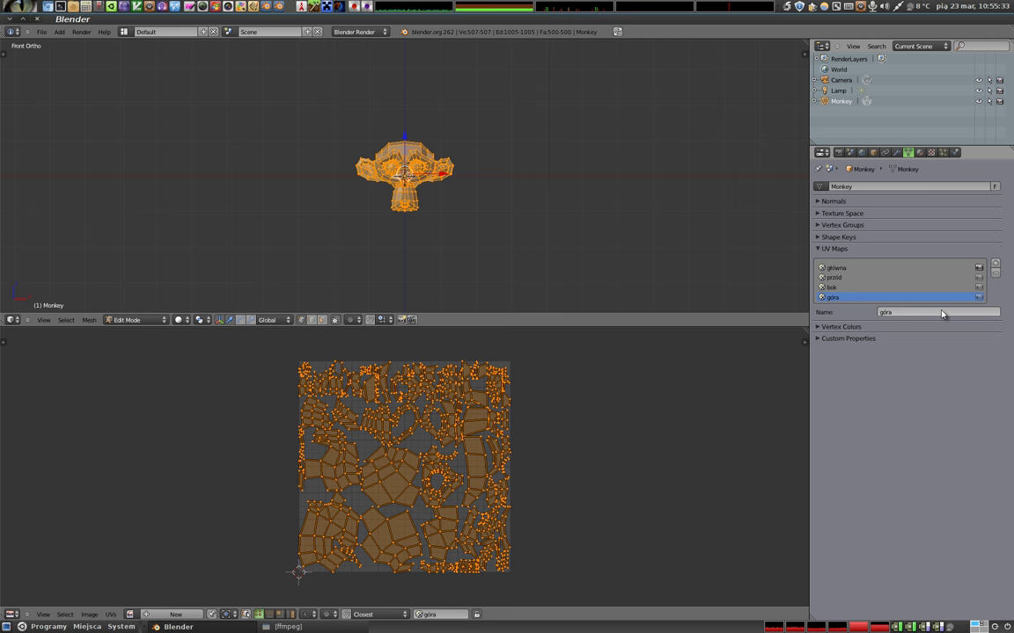
key("Return")
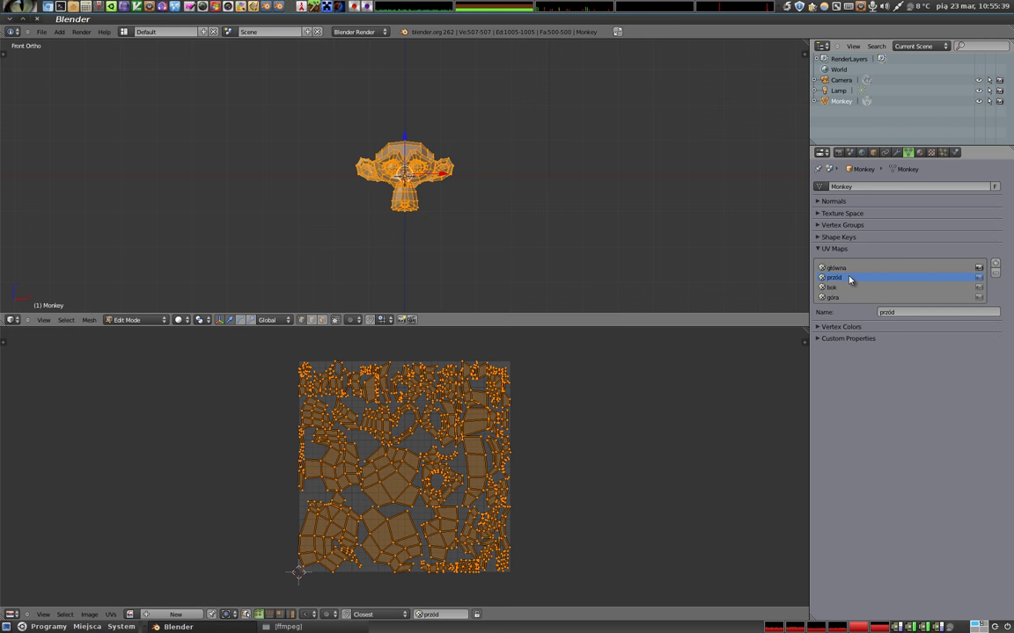
Give przód a front-view projection scaled up to fill the UV grid.
key("u")
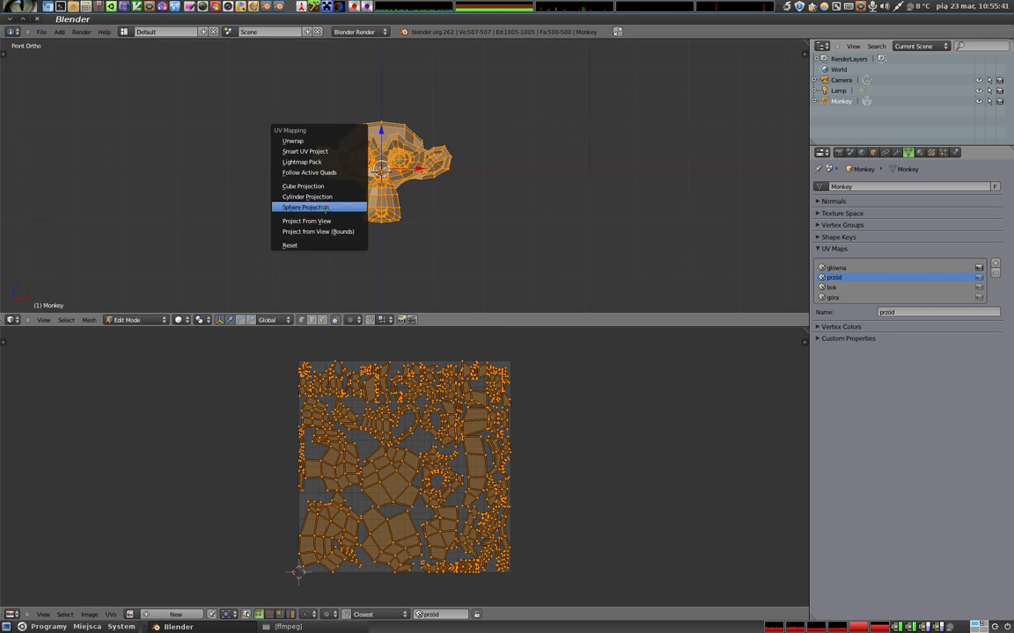
left_click(325, 208)
key("s")
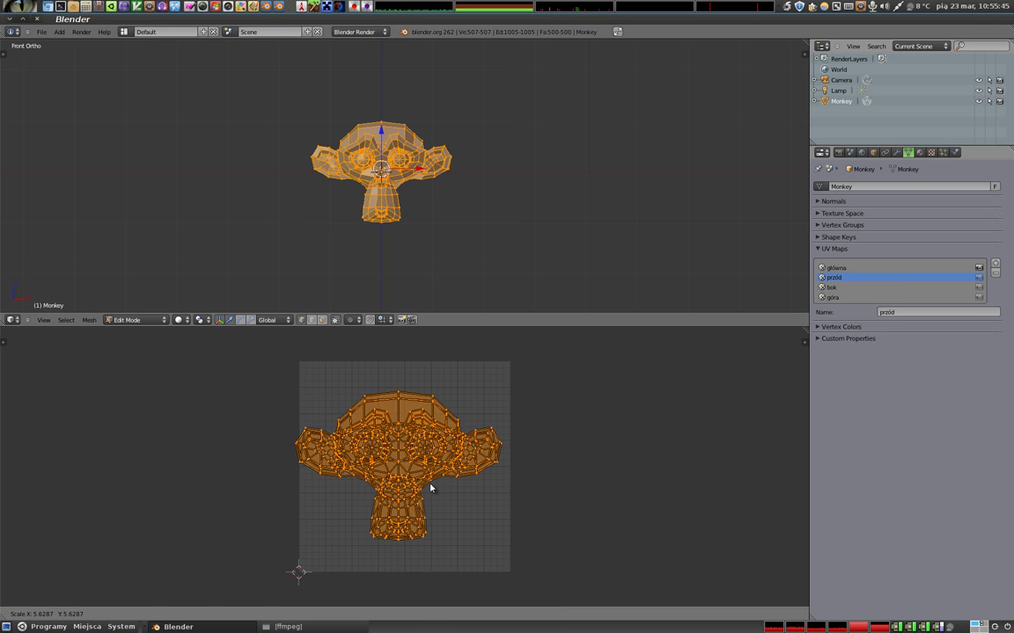
left_click(431, 486)
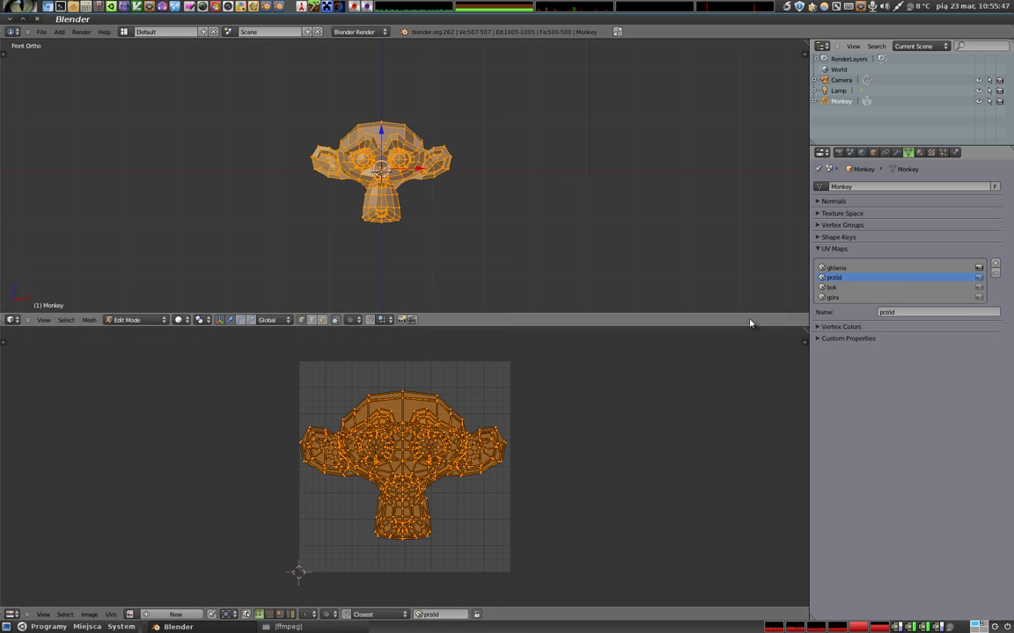
Project bok from the right side view and enlarge its UVs.
left_click(834, 287)
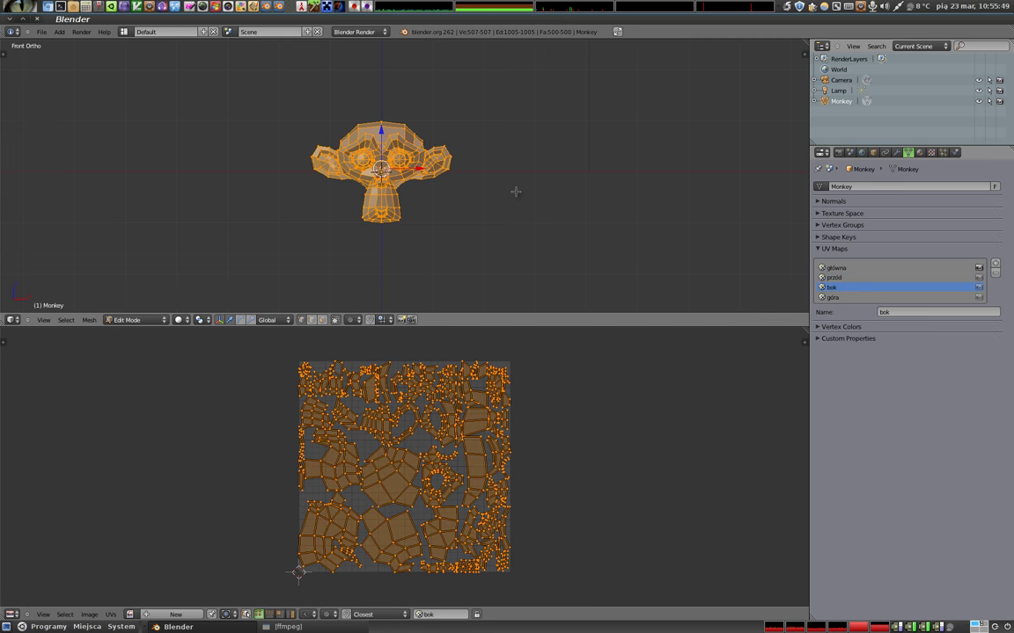
key("KP_3")
key("u")
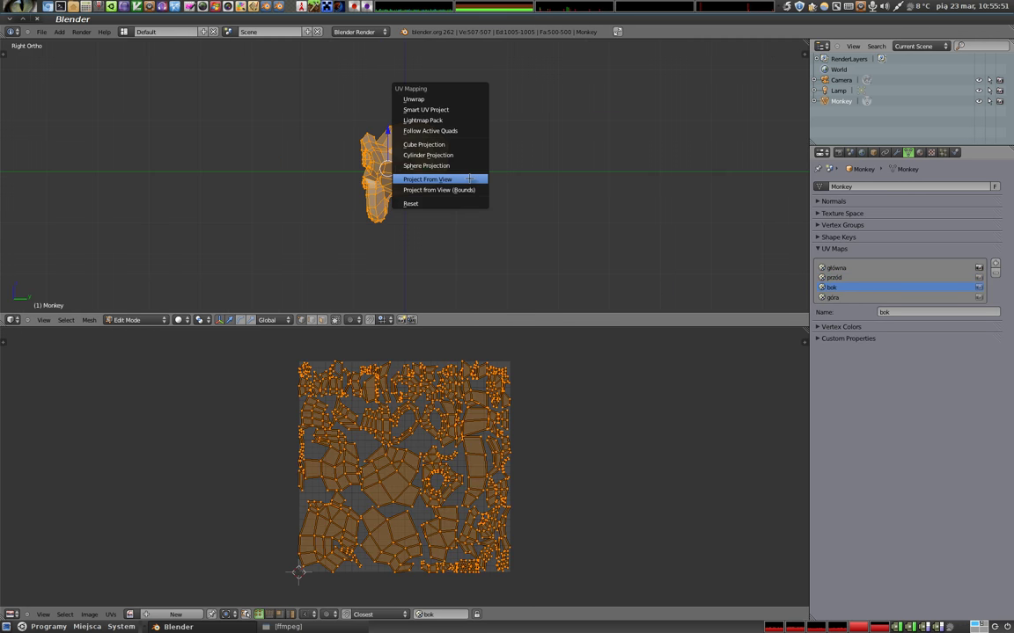
left_click(436, 178)
key("s")
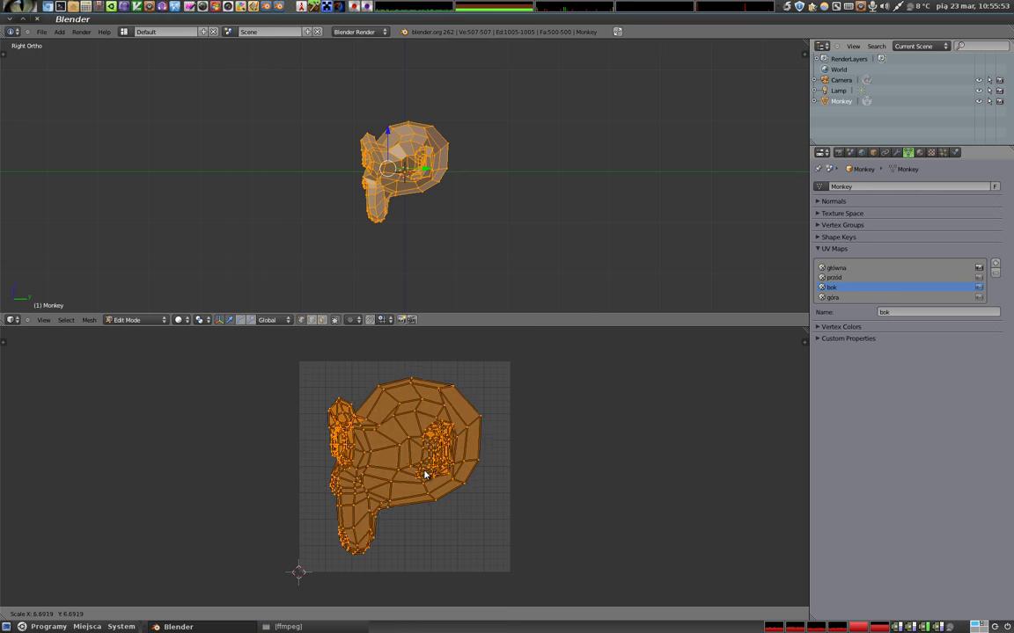
left_click(428, 475)
Project góra from the top view, scaling and nudging it to fill the grid.
left_click(868, 298)
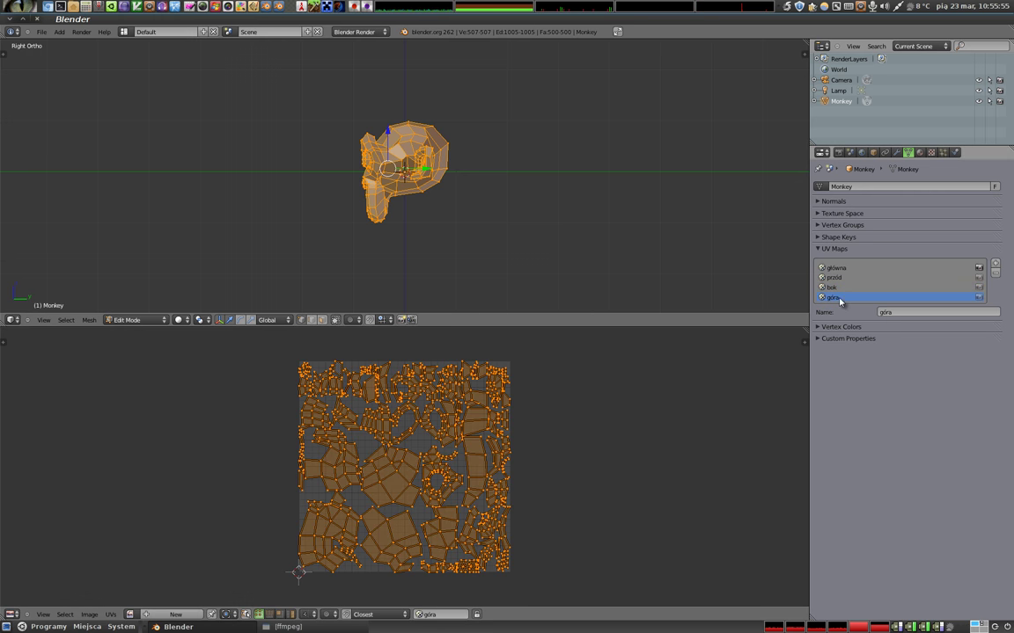
key("KP_7")
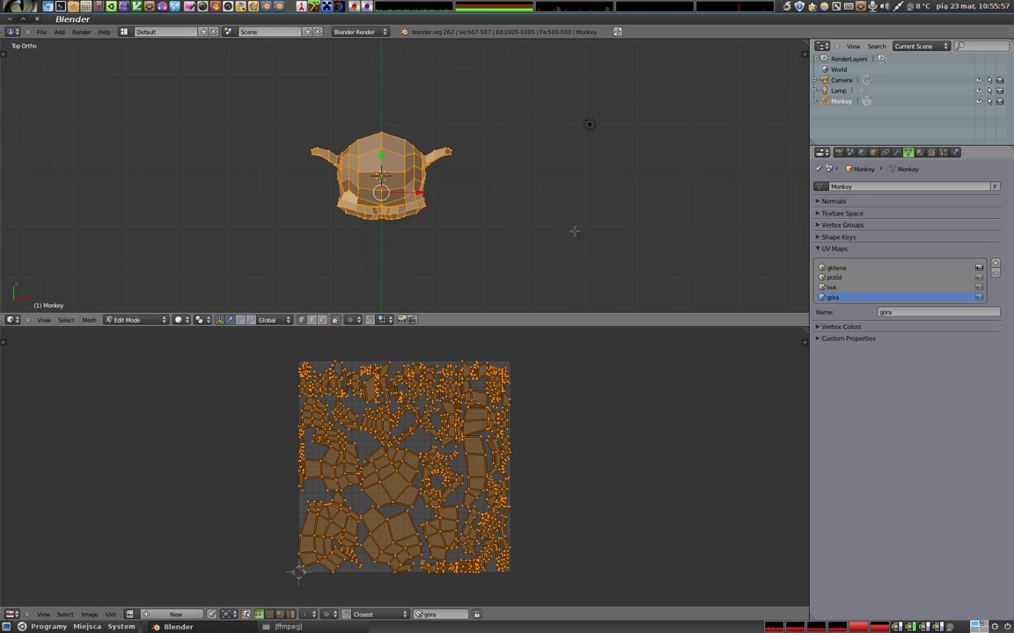
key("u")
left_click(477, 245)
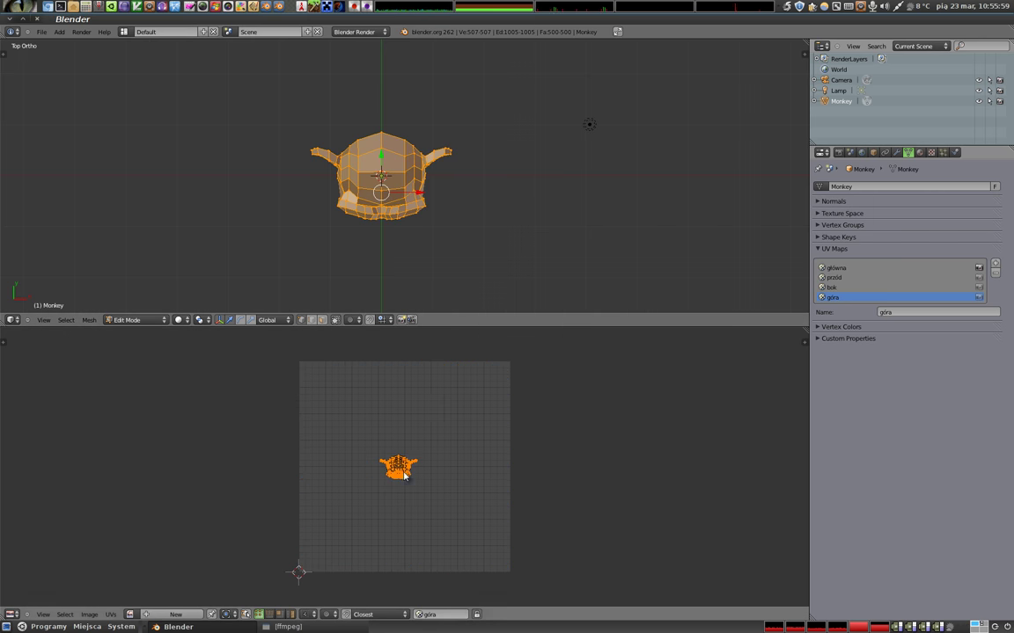
key("s")
left_click(456, 486)
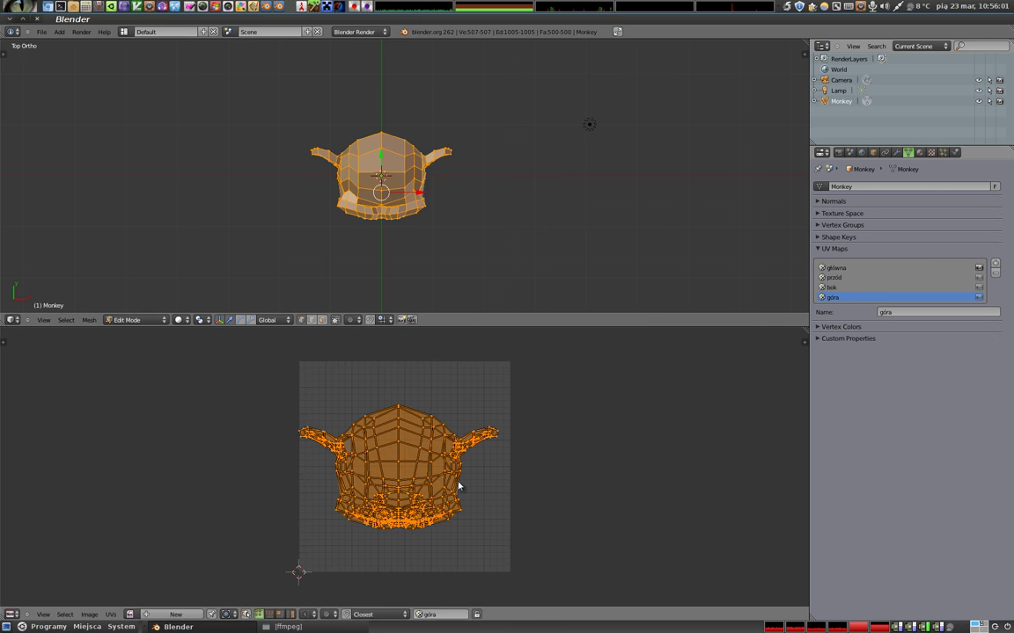
key("g")
left_click(466, 486)
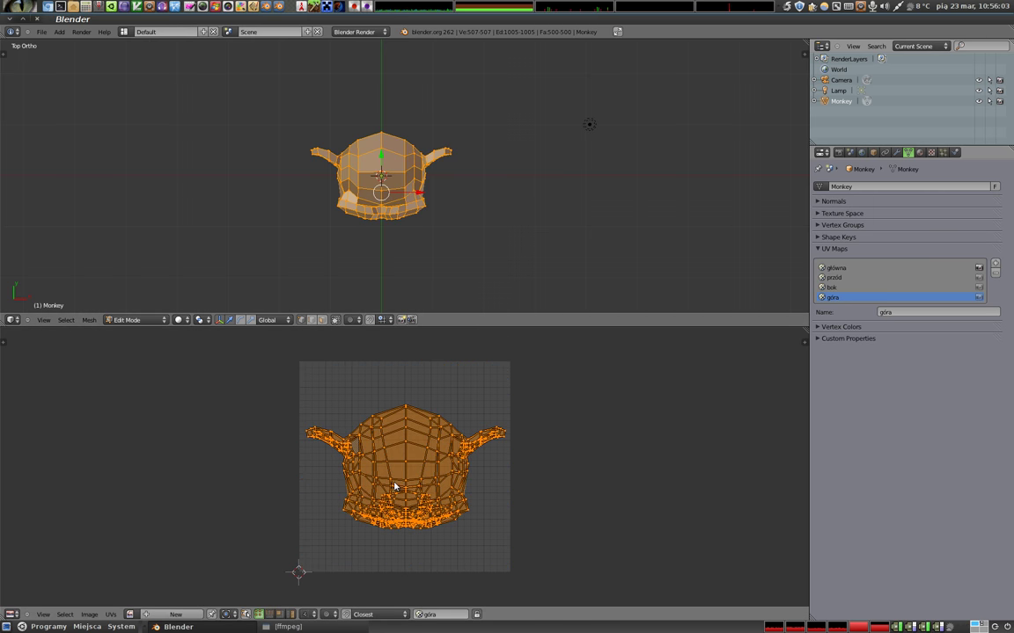
Compare the four UV maps' layouts, ending with główna active.
left_click(834, 288)
left_click(834, 277)
left_click(835, 268)
left_click(834, 277)
left_click(834, 297)
left_click(833, 277)
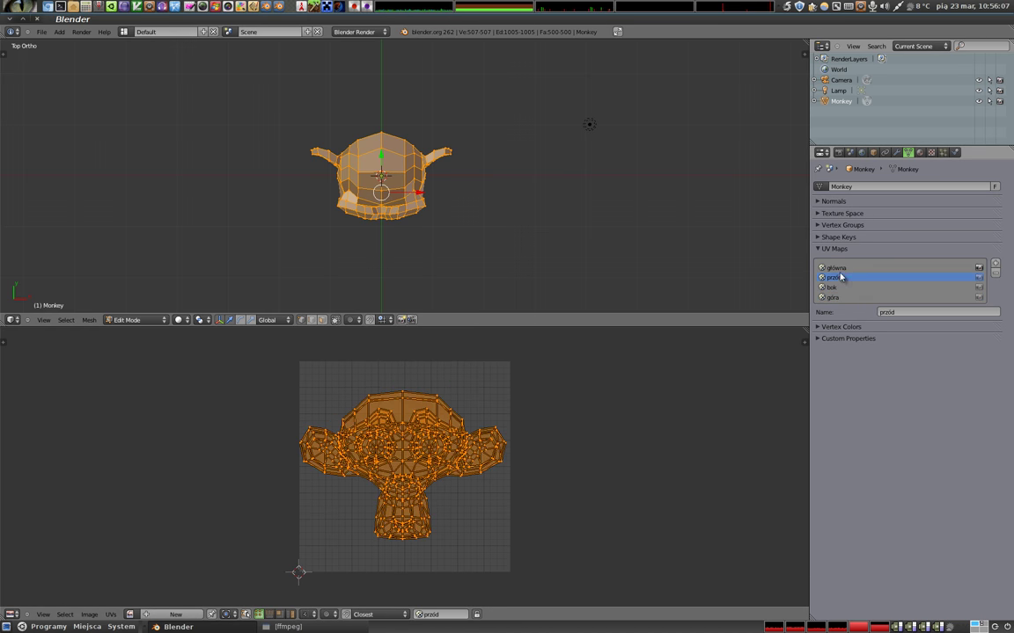
left_click(835, 268)
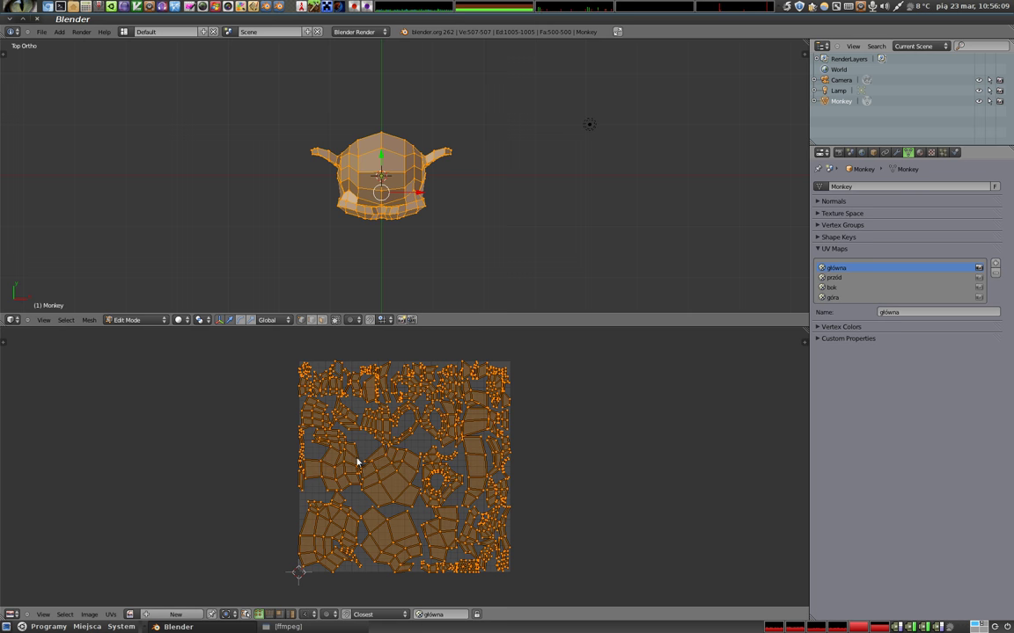
Create a new black 1024×1024 image named główna behind the UV layout, then select przód.
left_click(165, 616)
left_click(198, 514)
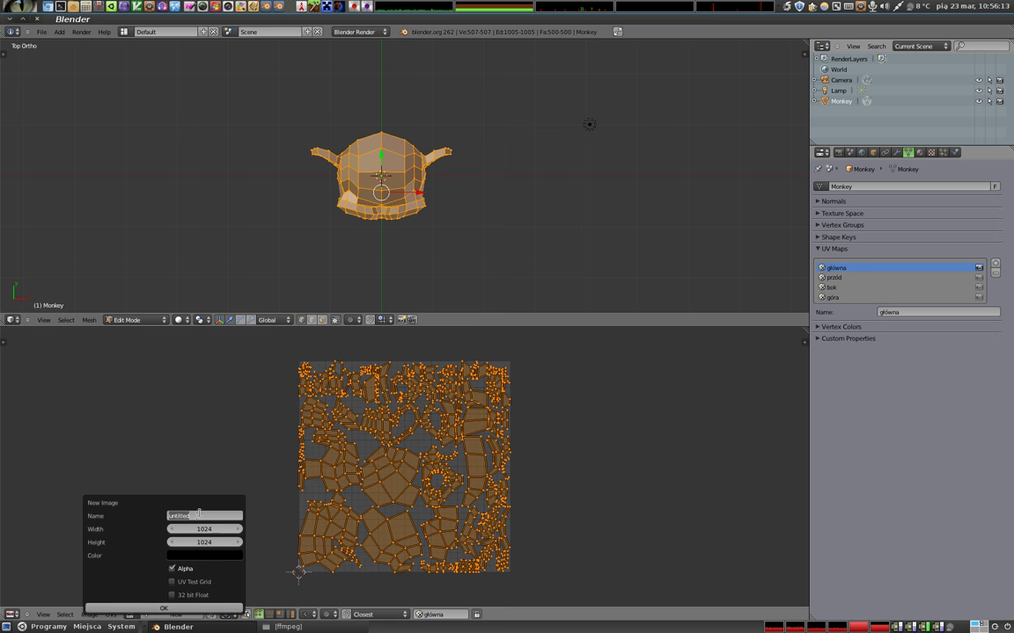
key("BackSpace")
type("ówna")
key("Return")
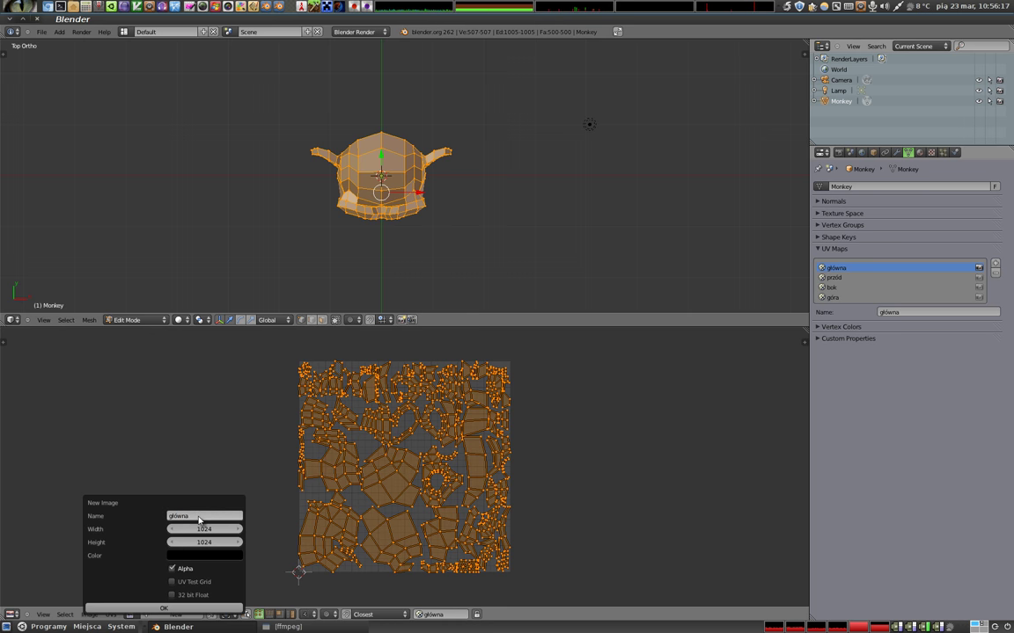
left_click(162, 607)
scroll(302, 456, "up", 8)
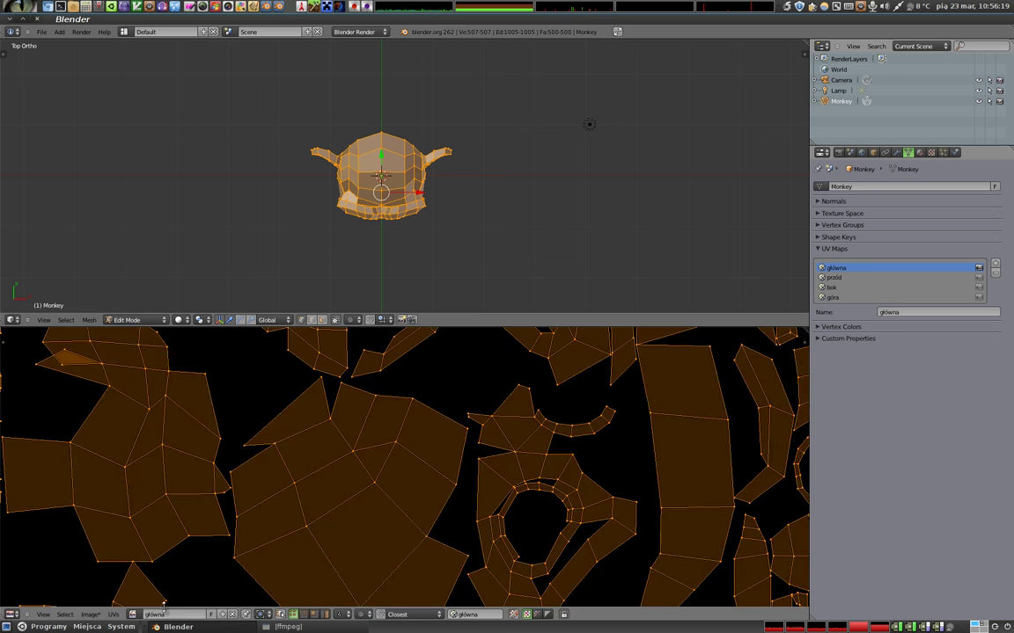
scroll(355, 448, "down", 8)
scroll(356, 448, "down", 1)
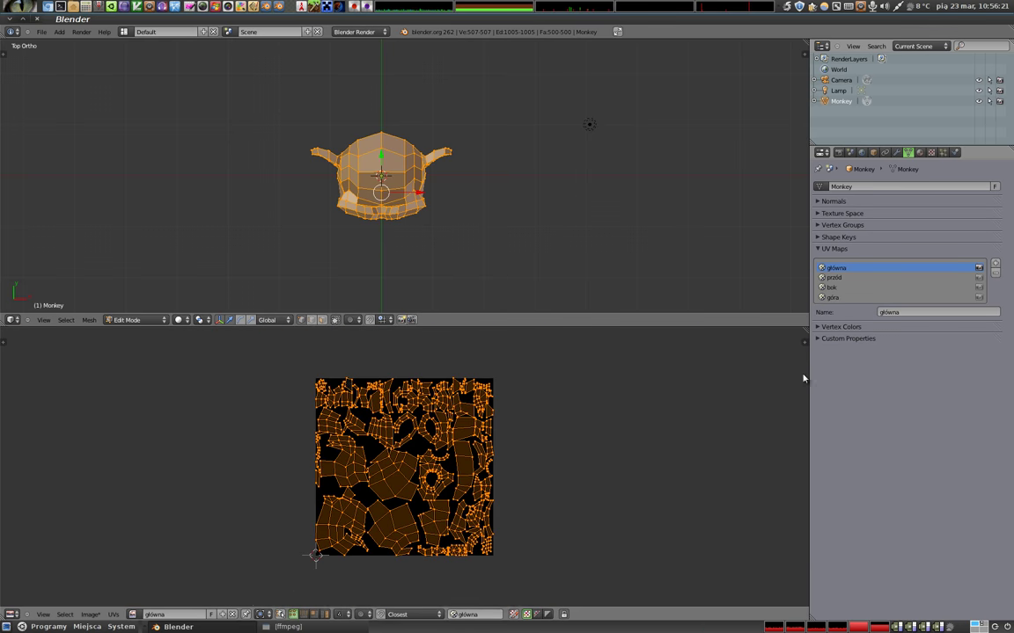
left_click(836, 278)
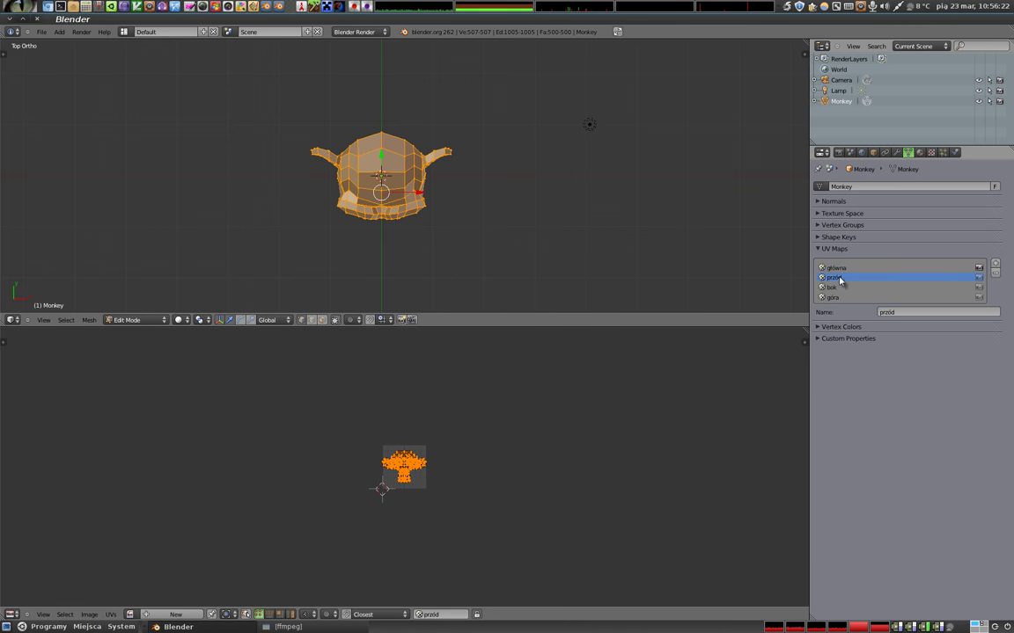
Create a new UV Test Grid image named 'temp' for the przód UV map.
left_click(180, 619)
left_click(186, 585)
left_click(210, 516)
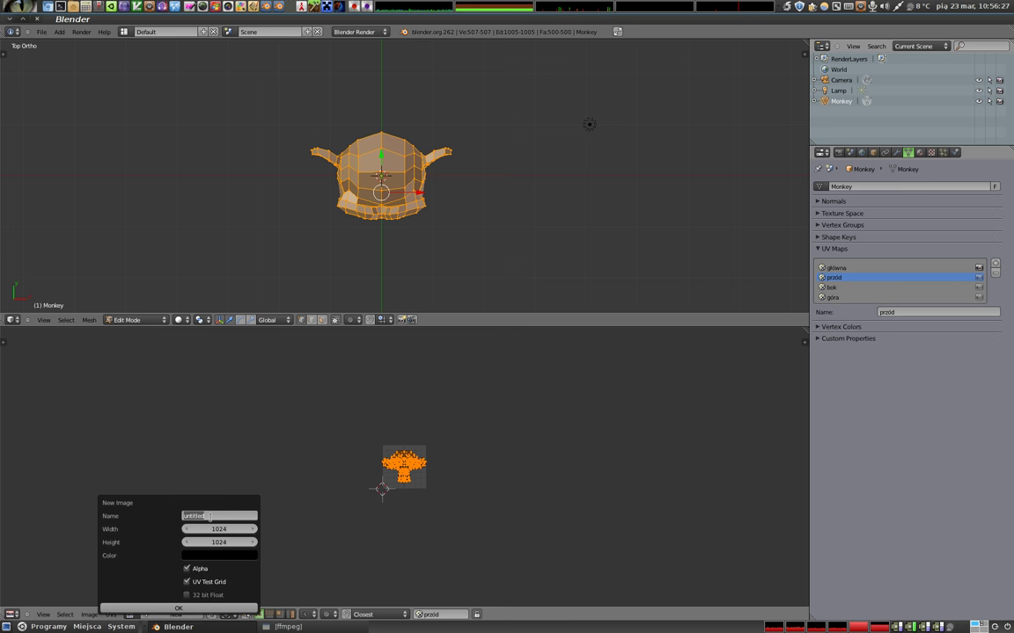
type("temp")
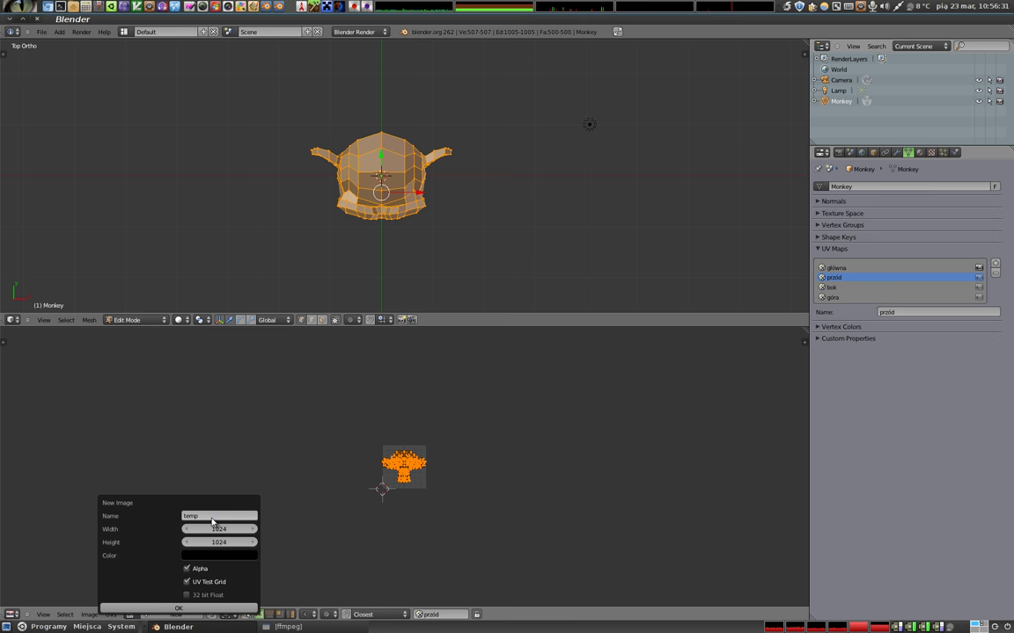
key("Return")
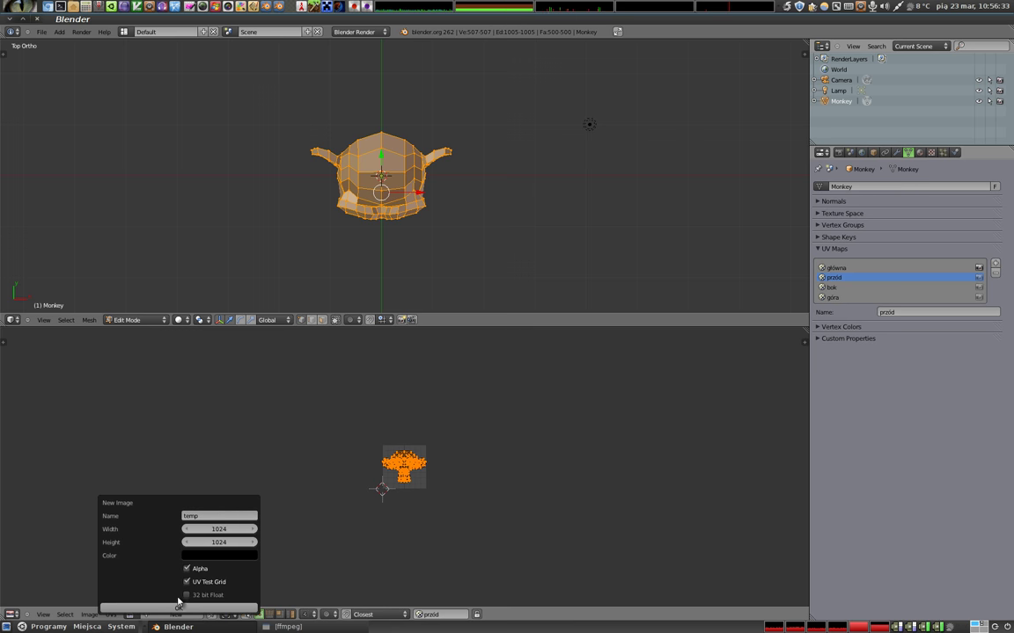
left_click(180, 608)
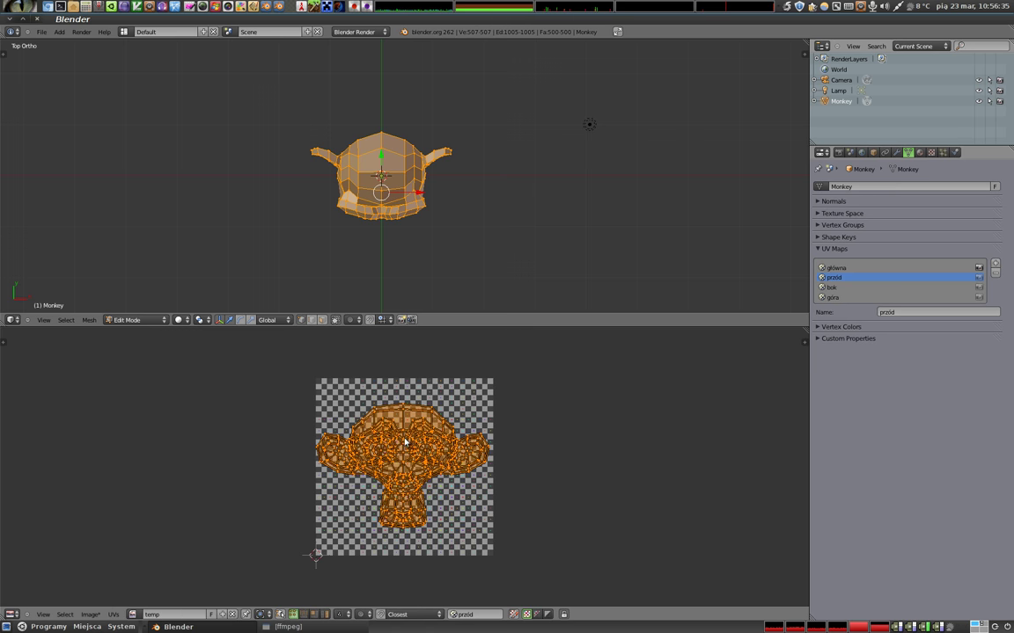
Toggle between the główna and przód UV maps, leaving przód active.
left_click(843, 268)
left_click(843, 277)
left_click(844, 269)
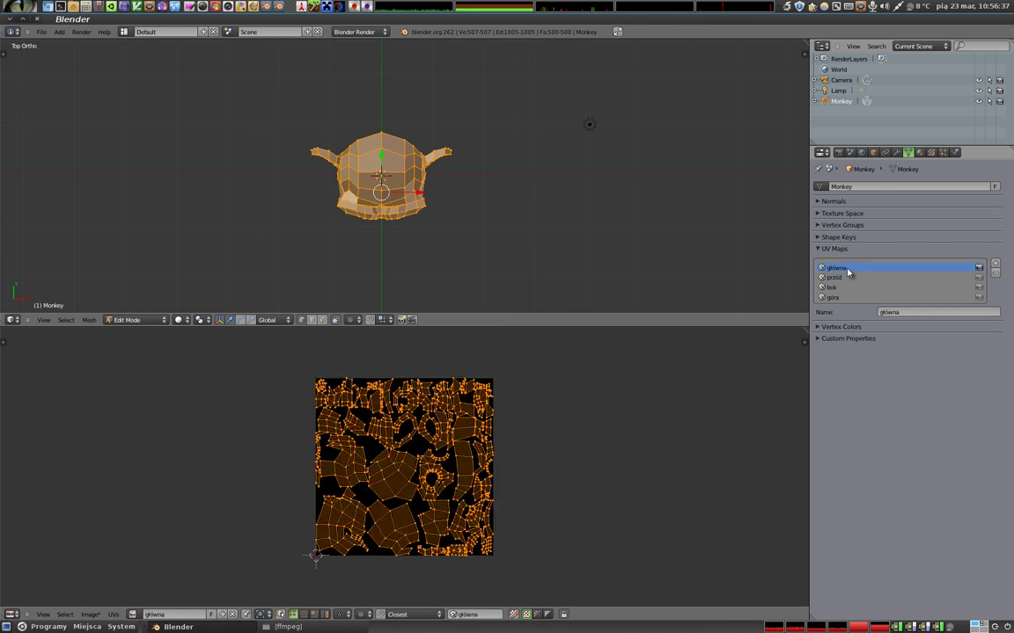
left_click(845, 278)
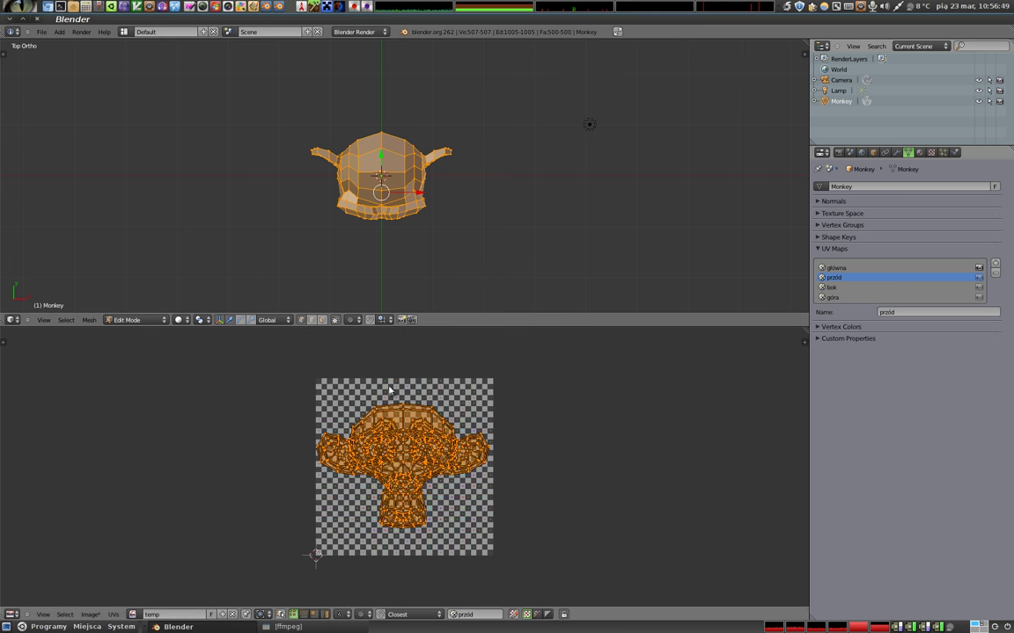
Orbit the view and show the monkey in Object Mode with Textured Solid shading.
mouse_move(360, 220)
middle_mouse_down()
mouse_move(374, 136)
mouse_move(387, 154)
middle_mouse_up()
key("Tab")
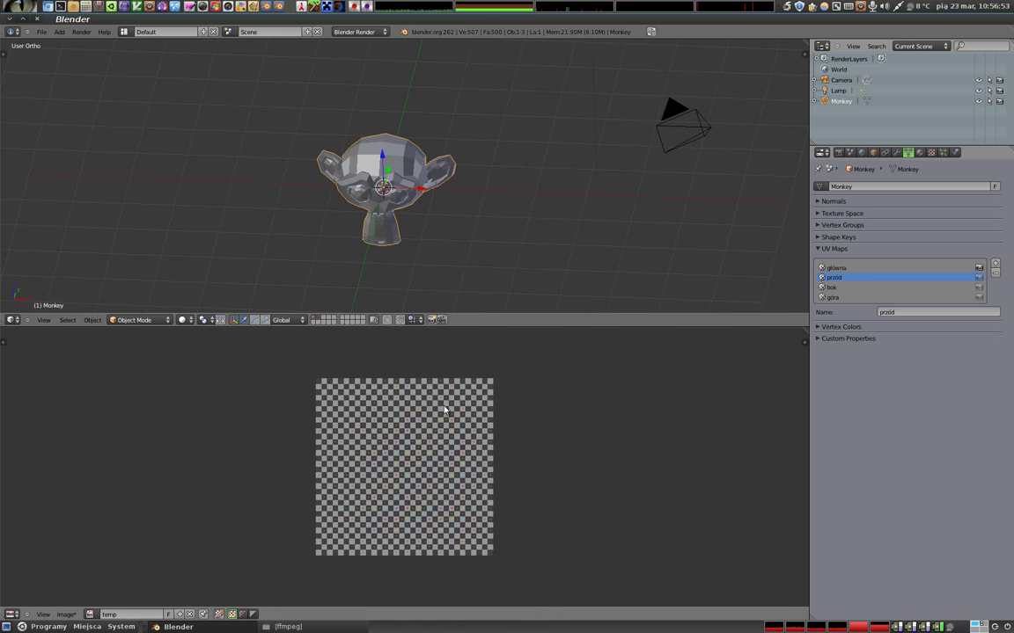
key("z")
key("z")
key("n")
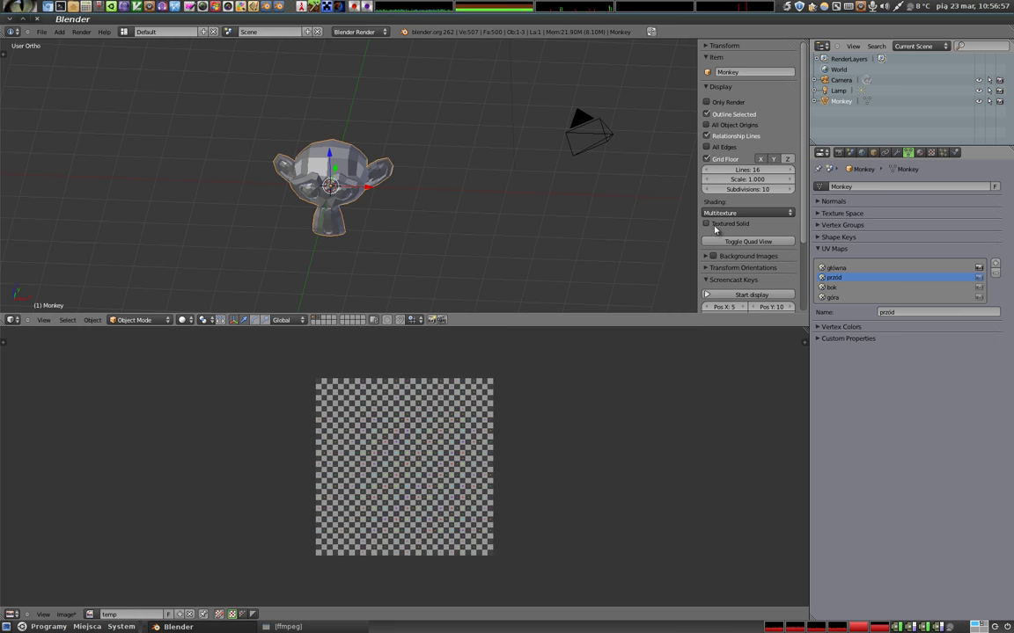
key("alt+z")
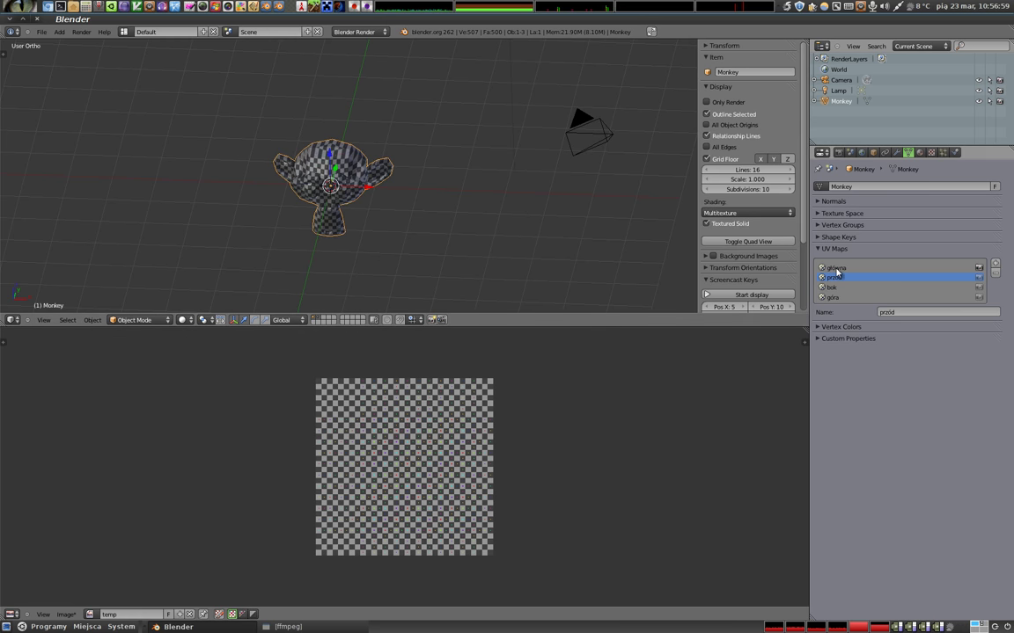
scroll(377, 143, "up", 4)
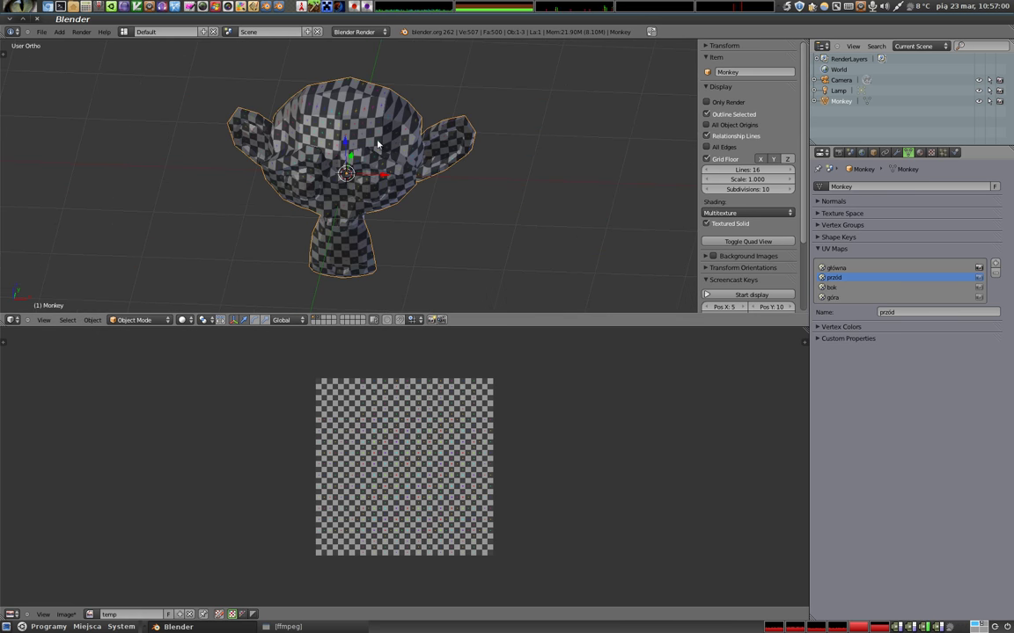
Preview the główna, bok, przód and góra UV maps on the monkey, ending on główna.
left_click(837, 269)
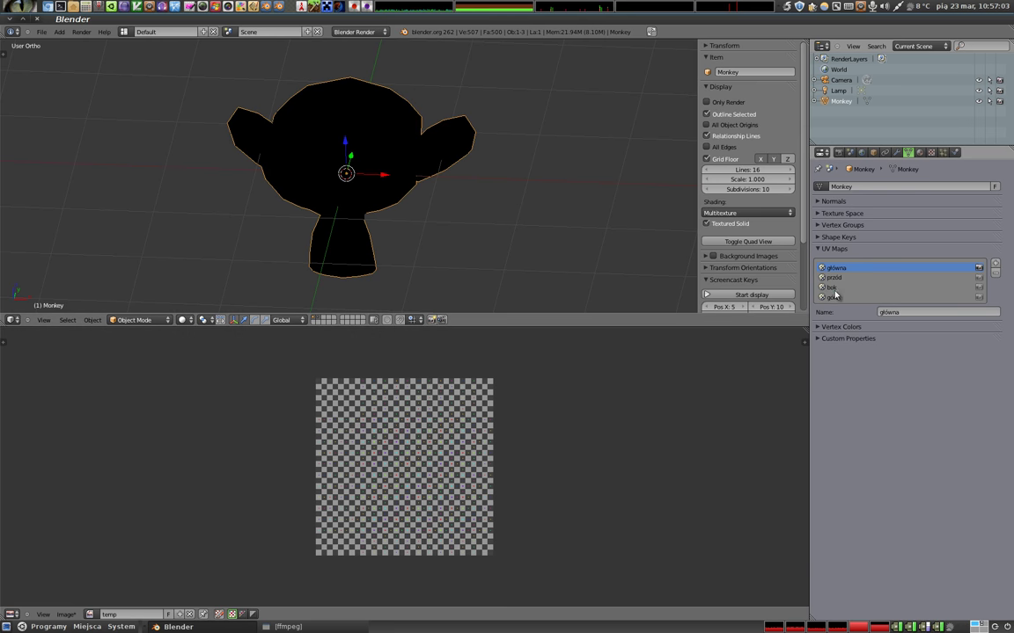
left_click(831, 287)
mouse_move(338, 201)
middle_mouse_down()
mouse_move(514, 150)
mouse_move(335, 189)
mouse_move(293, 132)
middle_mouse_up()
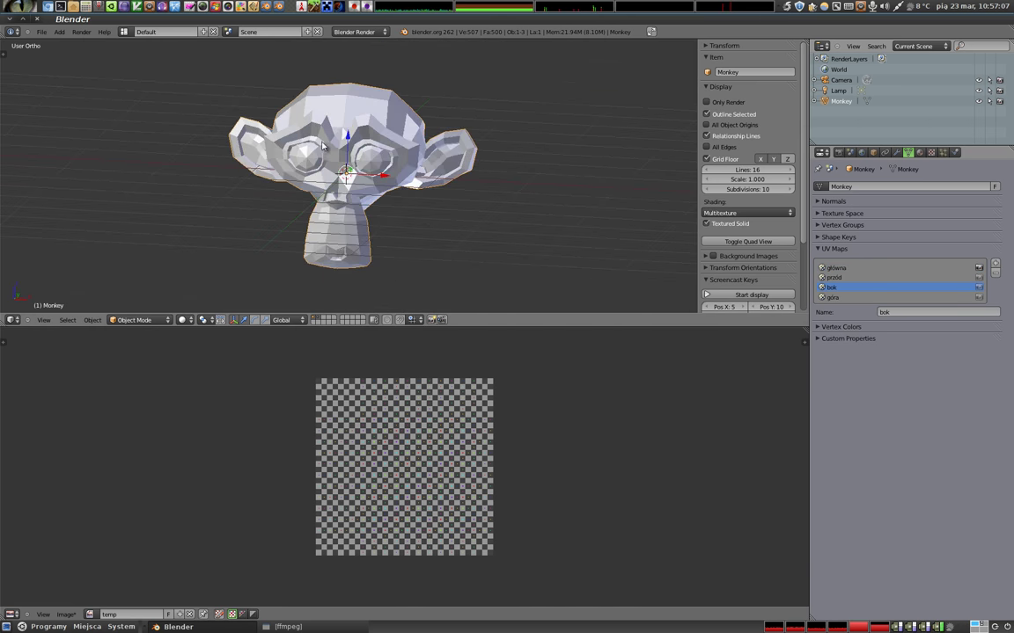
left_click(840, 278)
key("Down")
key("Down")
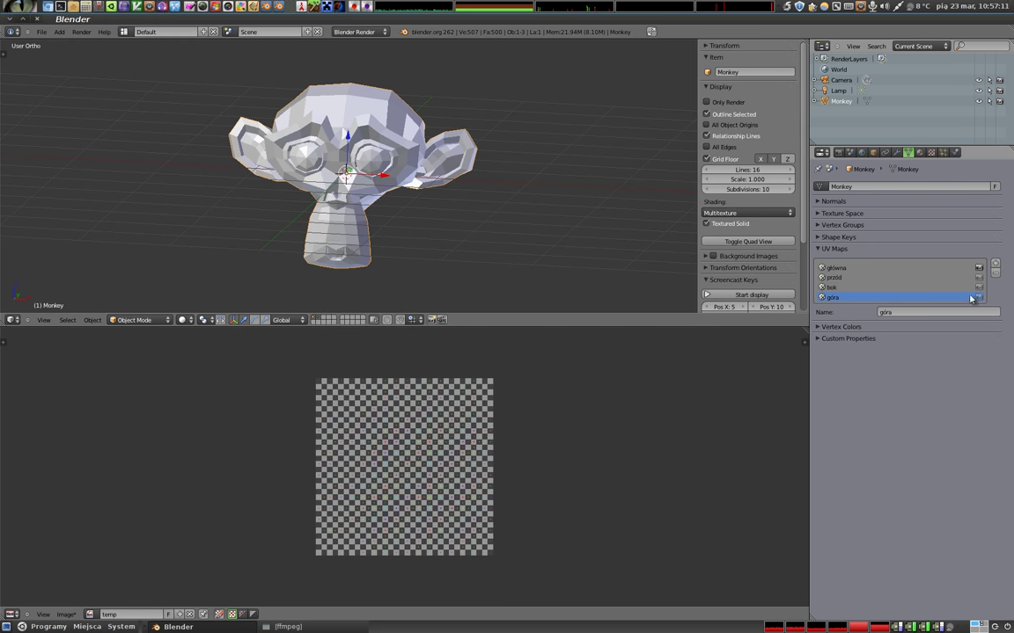
left_click(871, 268)
left_click(869, 277)
left_click(869, 268)
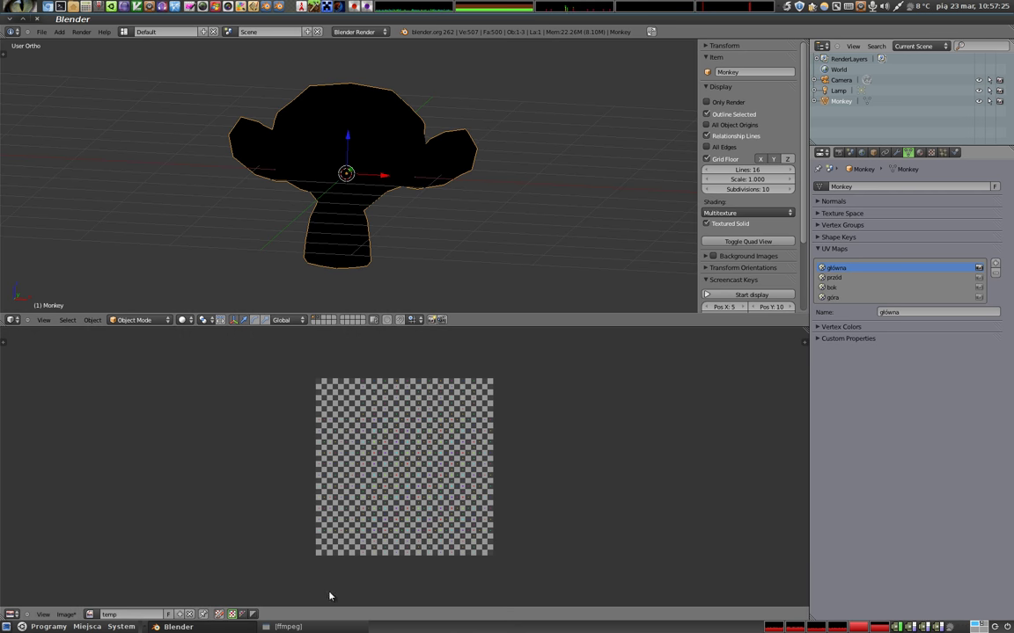
left_click(322, 630)
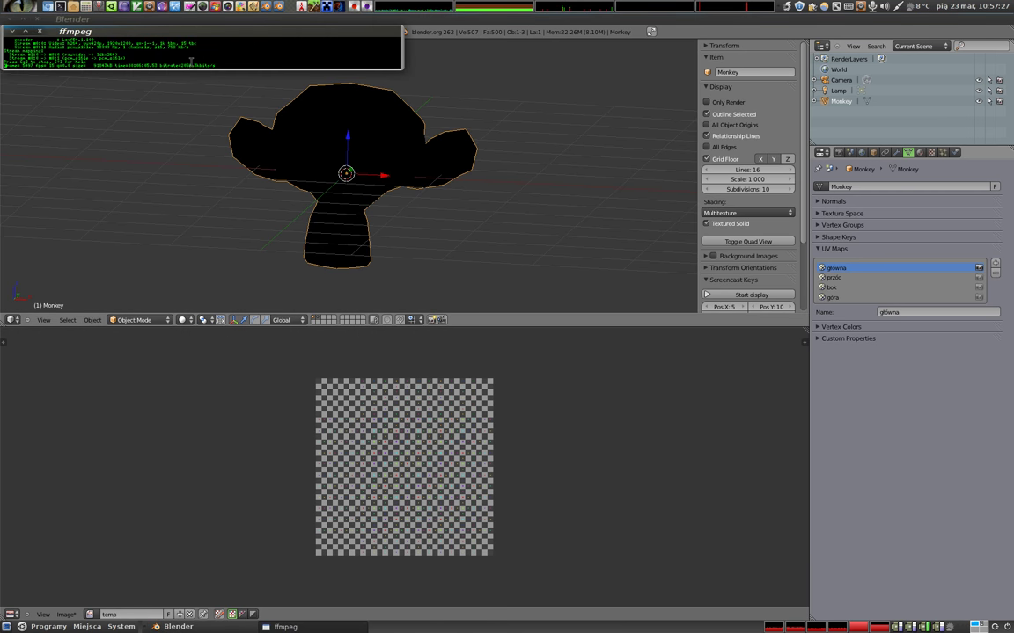